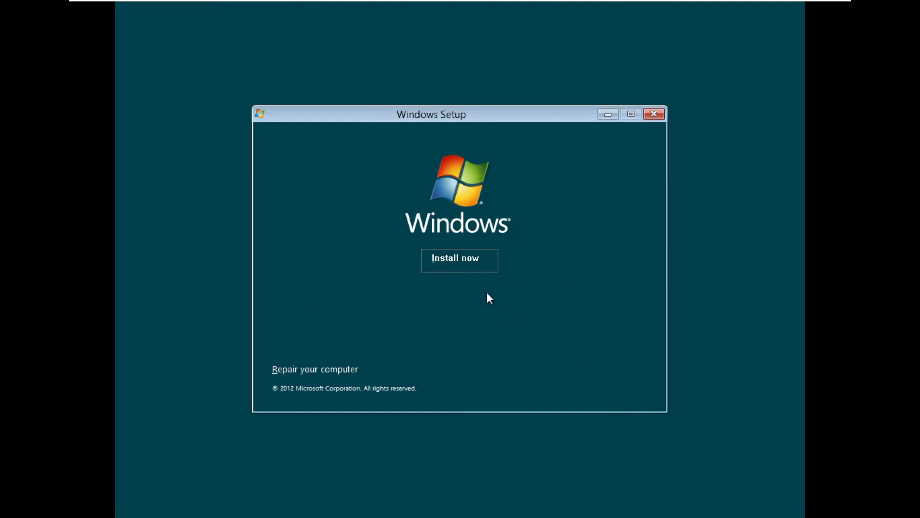
# - Start the Windows installation and submit the product key
pyautogui.click(460, 268)
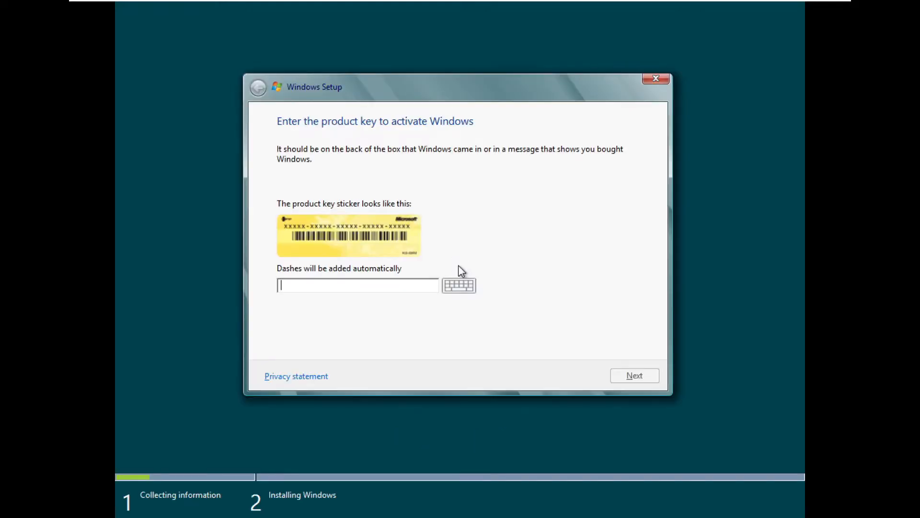
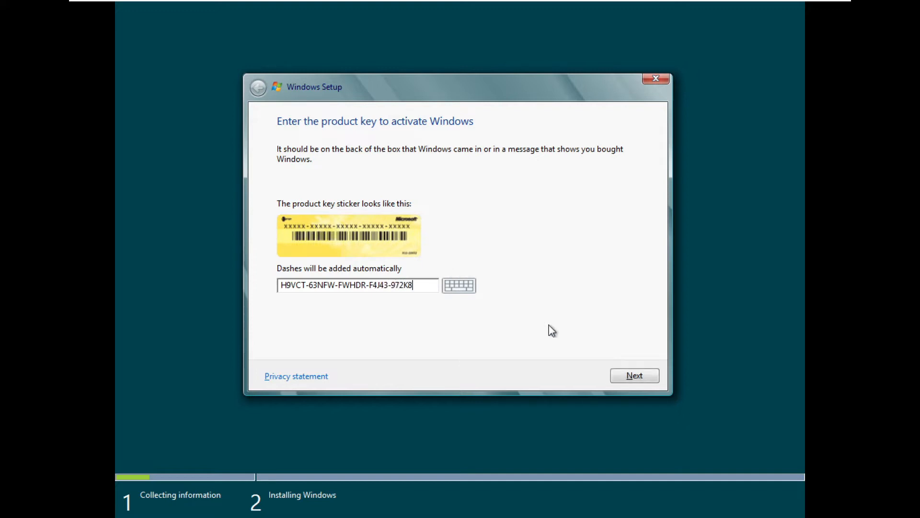
pyautogui.click(639, 375)
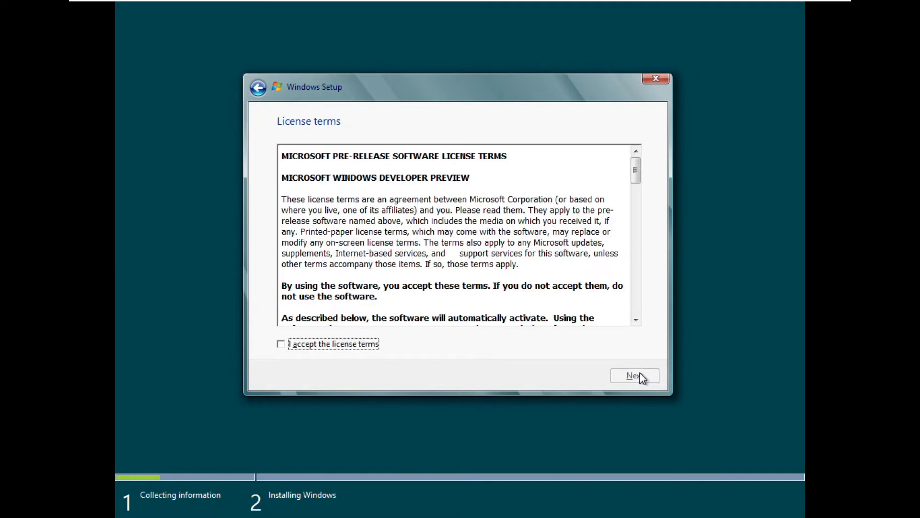
# - Accept the license terms and do a Custom install onto unallocated Drive 0
pyautogui.click(354, 342)
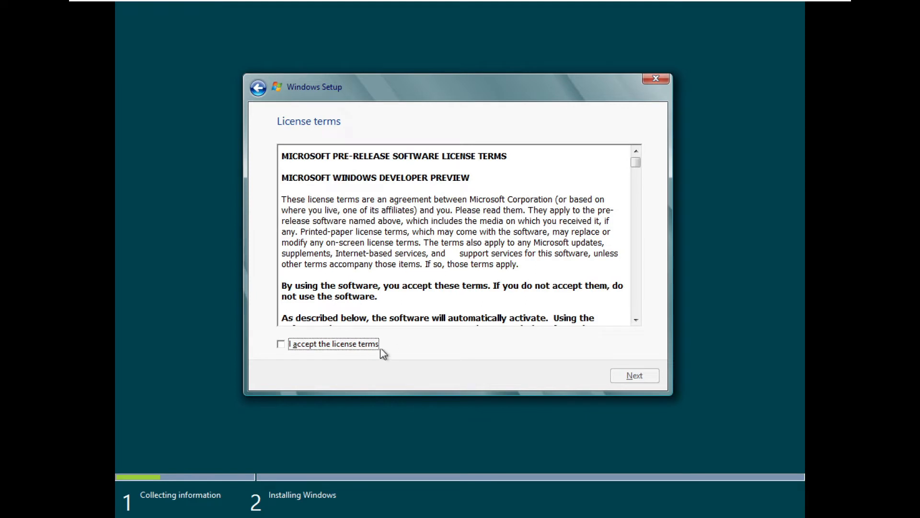
pyautogui.click(632, 380)
pyautogui.click(441, 279)
pyautogui.click(634, 375)
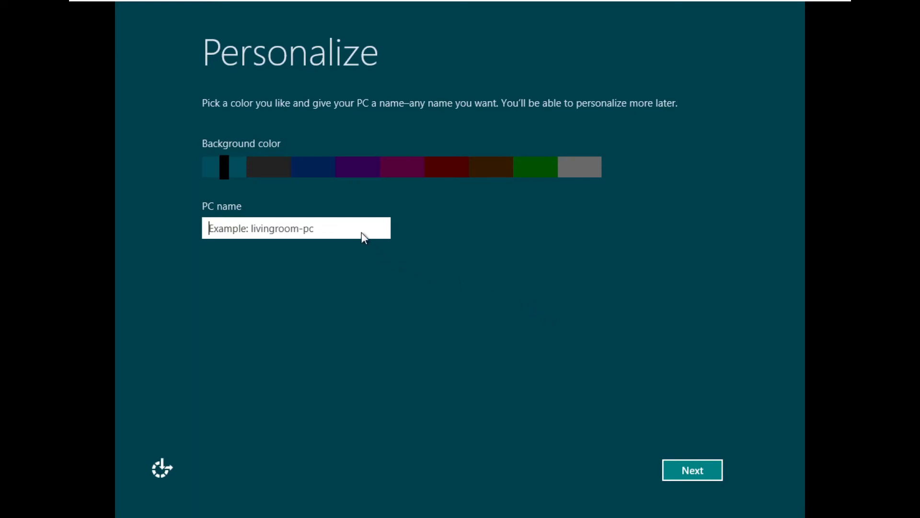
# - Name the PC 'virtual-pc' and accept the express settings
pyautogui.write('virtu')
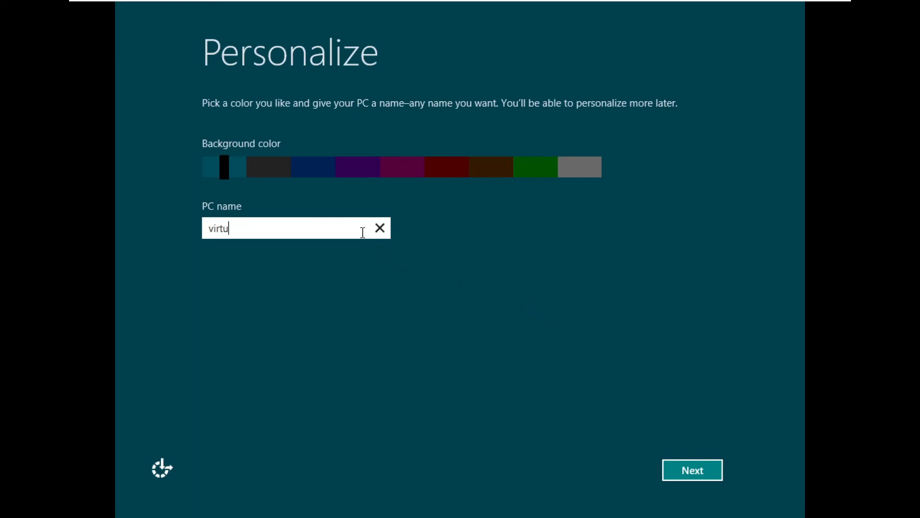
pyautogui.write('al-pc')
pyautogui.press('Return')
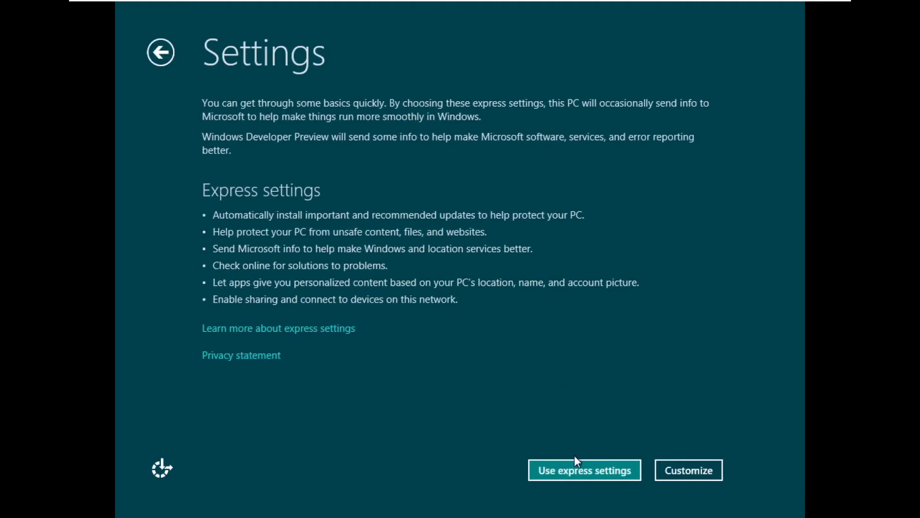
pyautogui.click(574, 467)
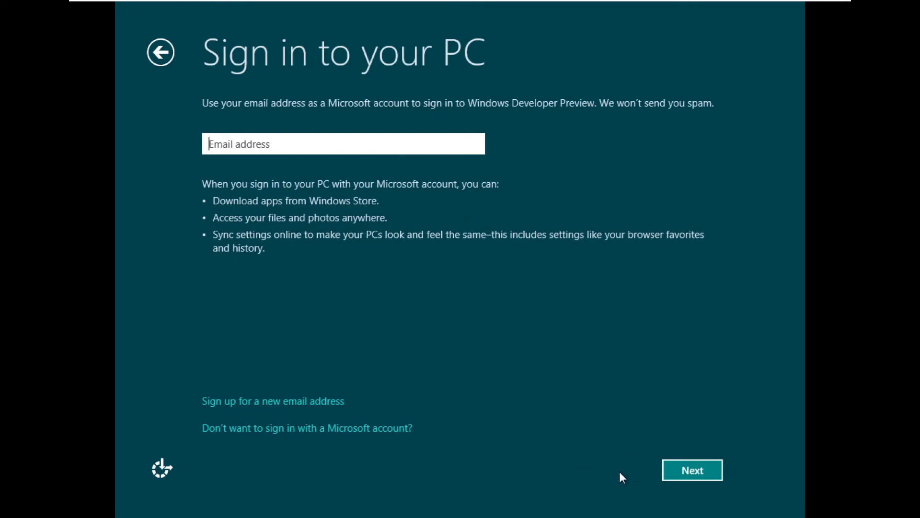
# - Skip the Microsoft account and create a local account with the user's name
pyautogui.click(329, 429)
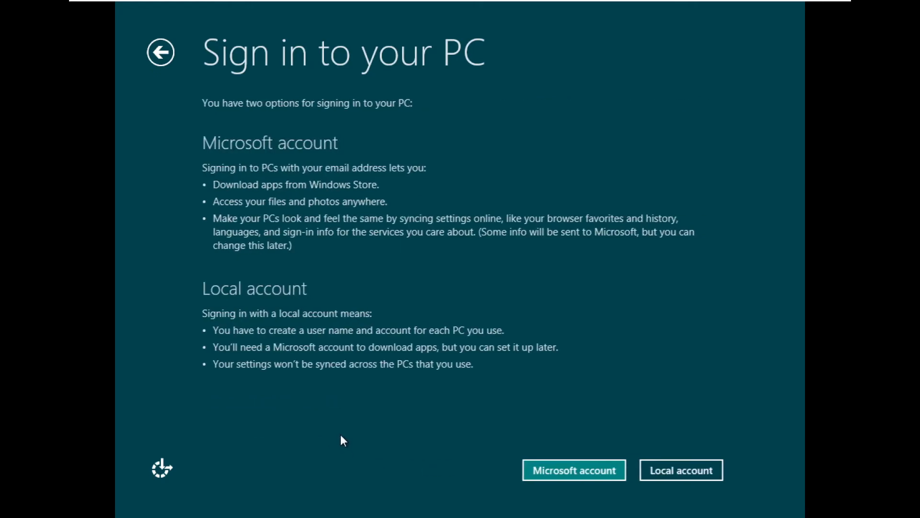
pyautogui.click(655, 470)
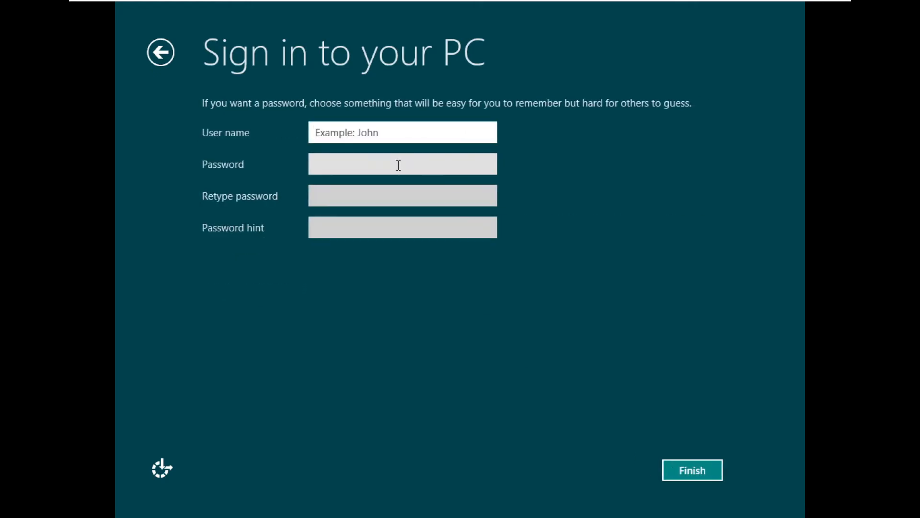
pyautogui.write('Mich')
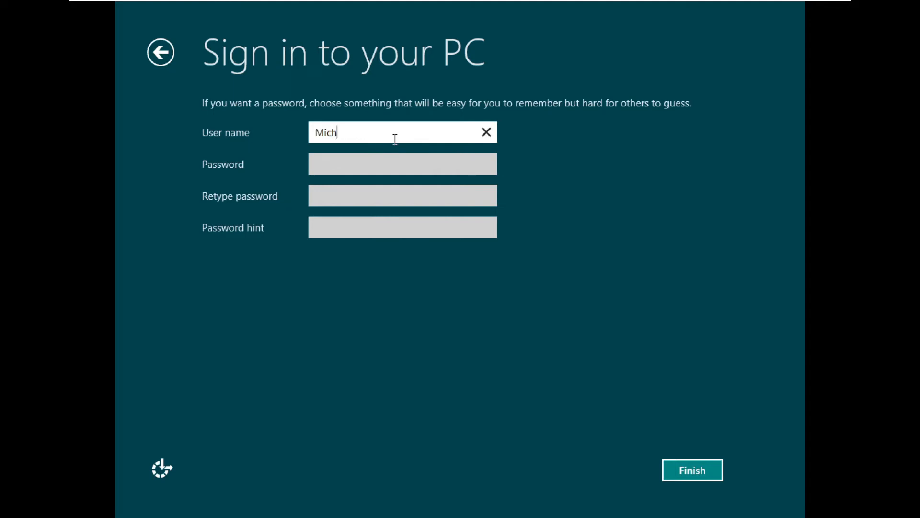
pyautogui.write('ael')
pyautogui.press('Return')
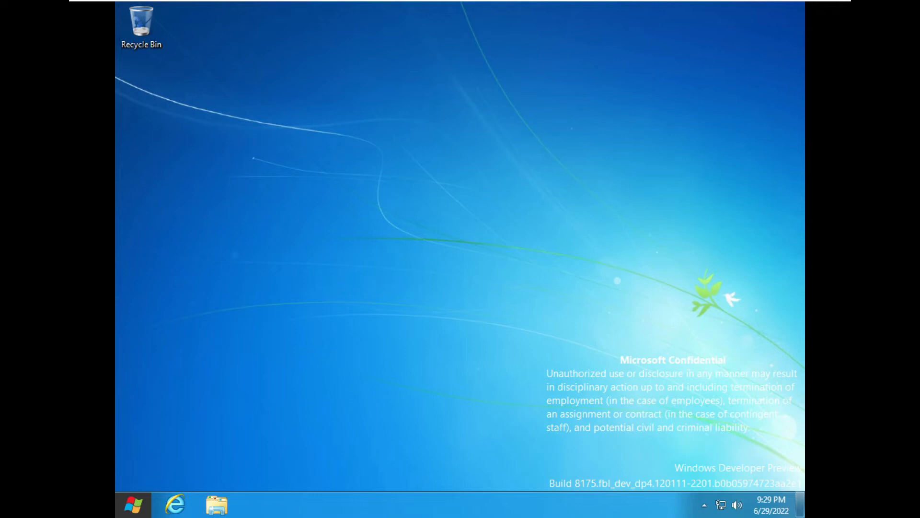
# - Set the screen resolution to 1920 × 1080 from the desktop menu, apply it and keep it
pyautogui.rightClick(350, 107)
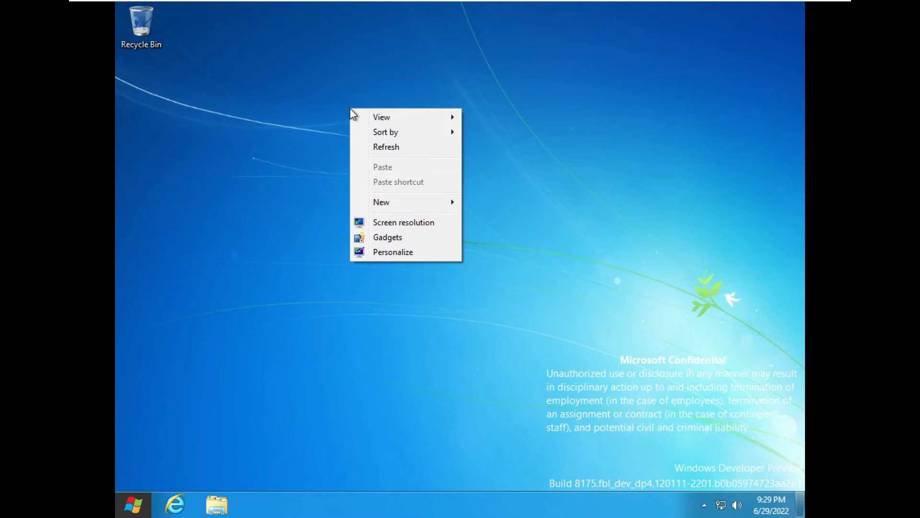
pyautogui.click(384, 221)
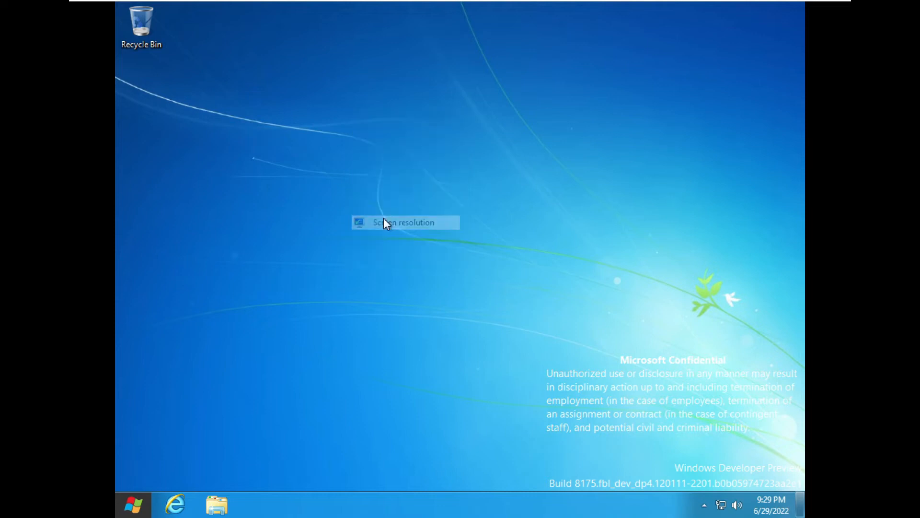
pyautogui.click(382, 249)
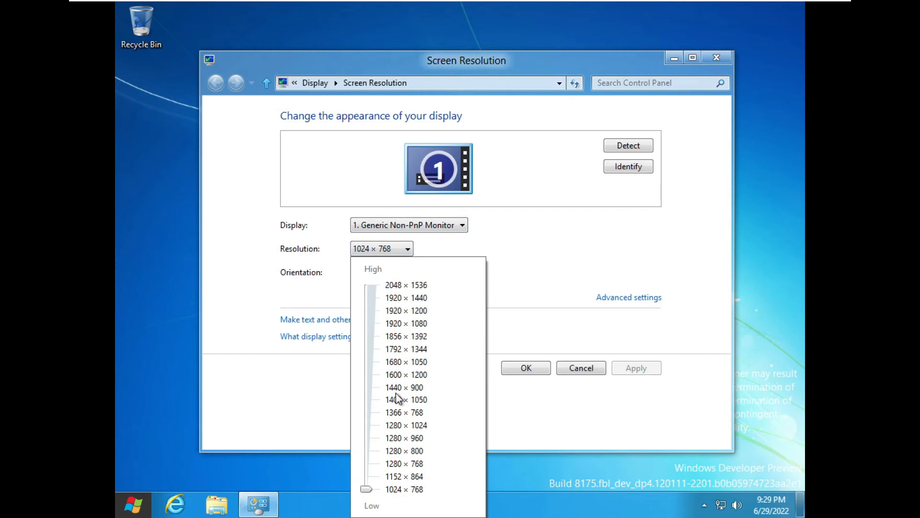
pyautogui.click(397, 324)
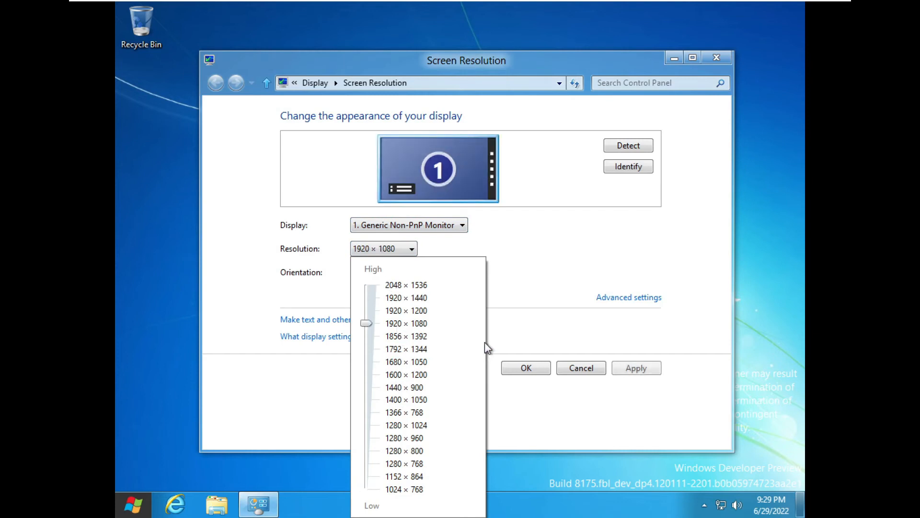
pyautogui.click(636, 368)
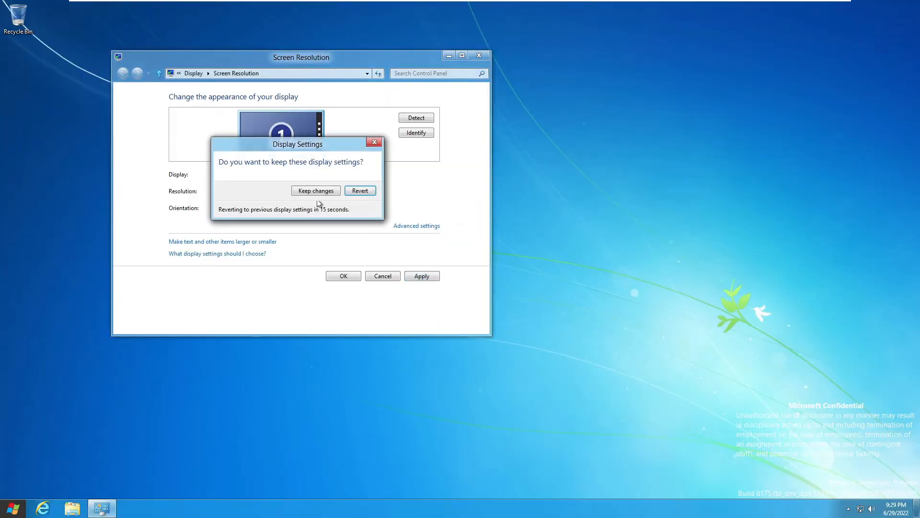
pyautogui.click(343, 279)
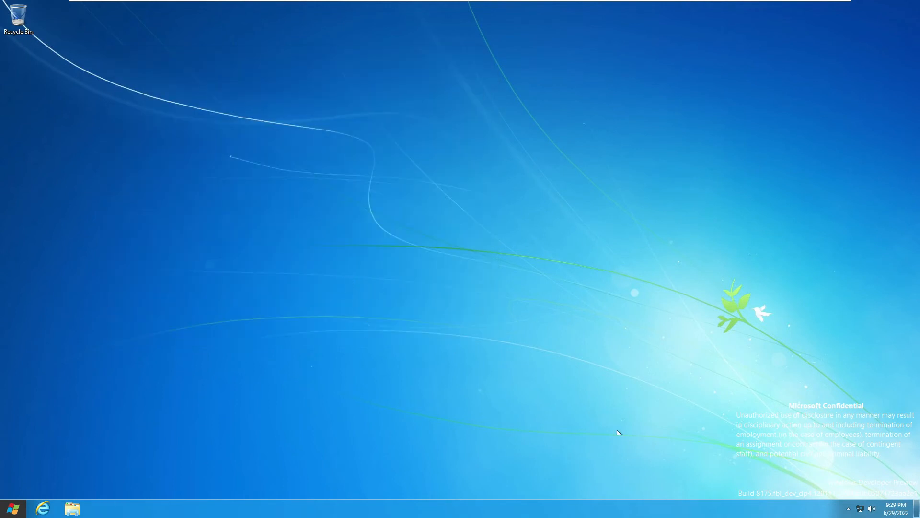
# - Go back to the desktop via Start, then open Desktop Icon Settings from Personalize
pyautogui.click(12, 508)
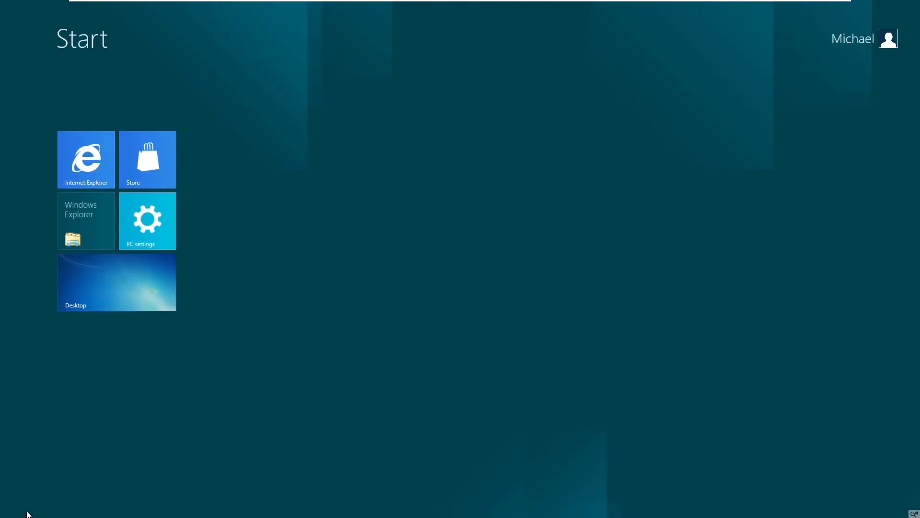
pyautogui.click(125, 271)
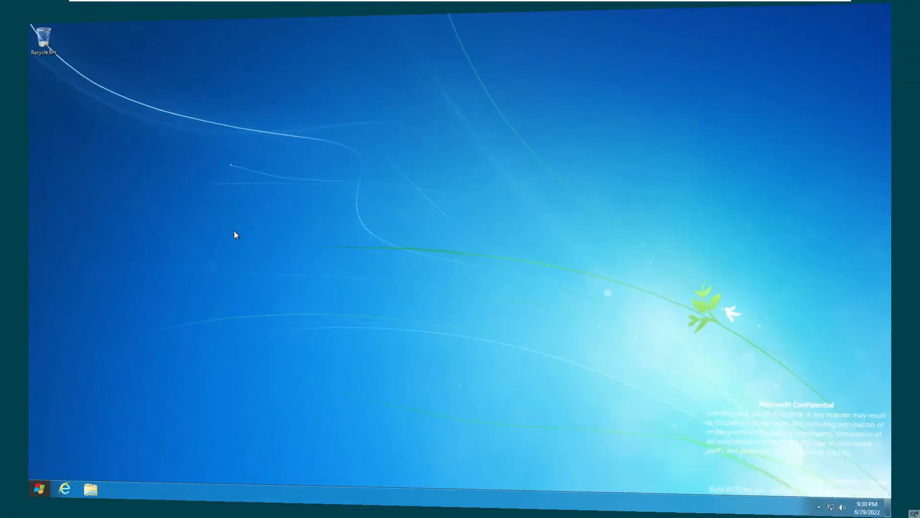
pyautogui.rightClick(454, 146)
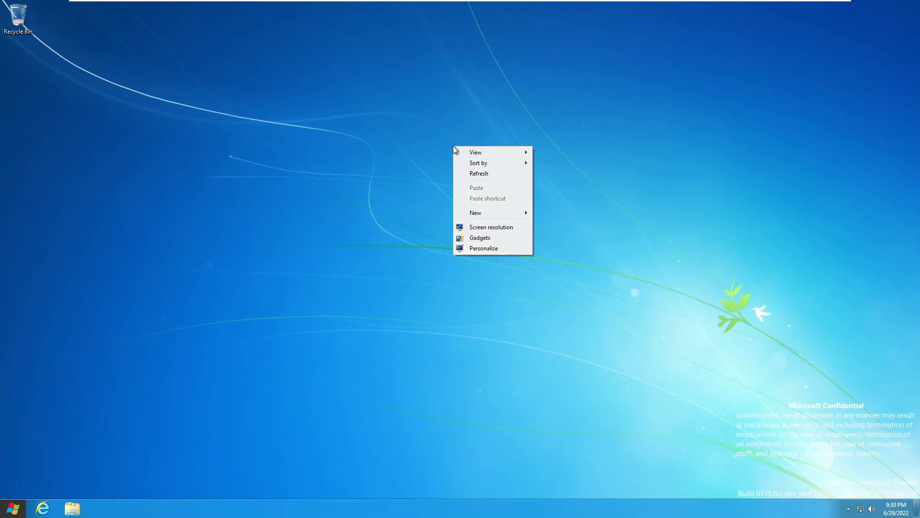
pyautogui.click(476, 249)
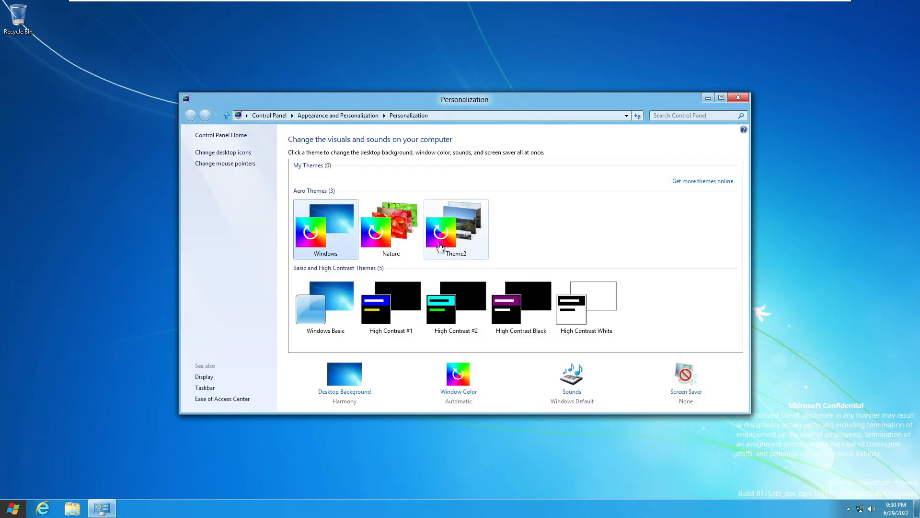
pyautogui.click(230, 154)
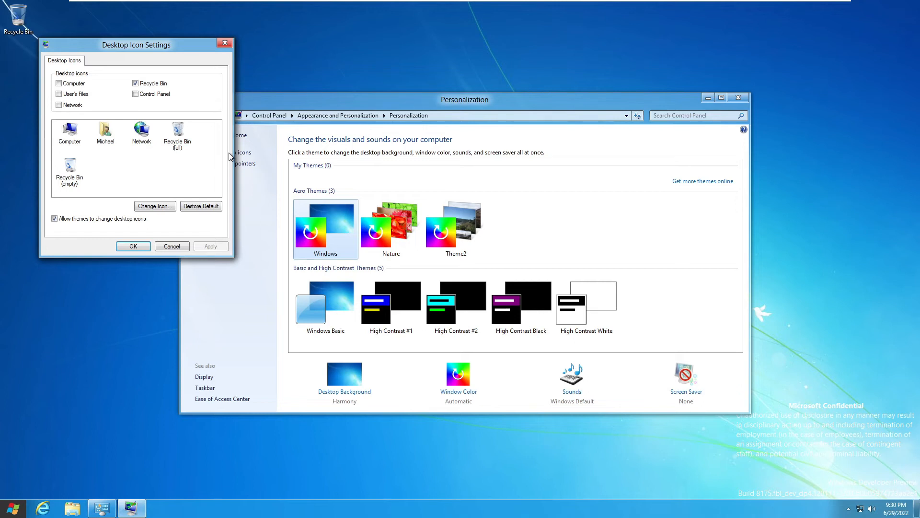
# - Show the Computer, User's Files, Network and Control Panel desktop icons, then close Personalization
pyautogui.click(66, 84)
pyautogui.click(68, 95)
pyautogui.click(71, 105)
pyautogui.click(156, 95)
pyautogui.click(218, 248)
pyautogui.click(134, 245)
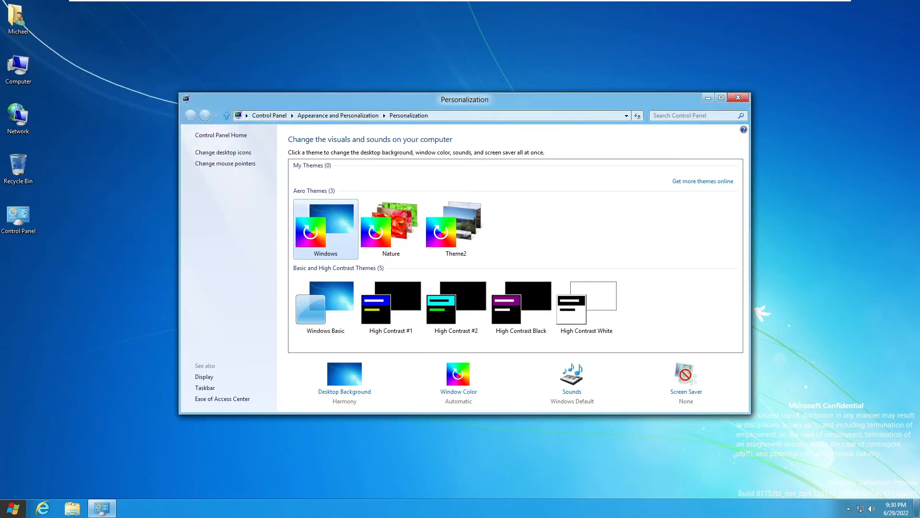
pyautogui.click(745, 98)
# - Open System properties from the Computer icon and bring up the Run box
pyautogui.rightClick(15, 60)
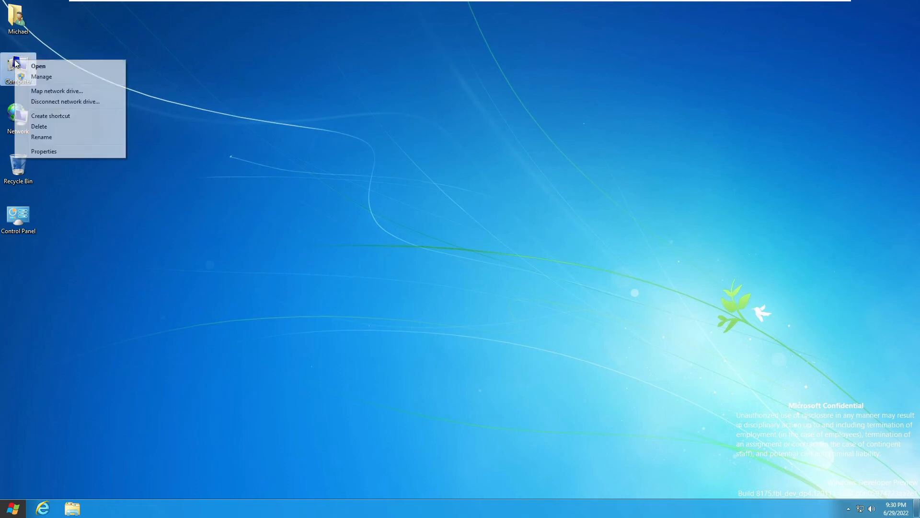
pyautogui.click(50, 152)
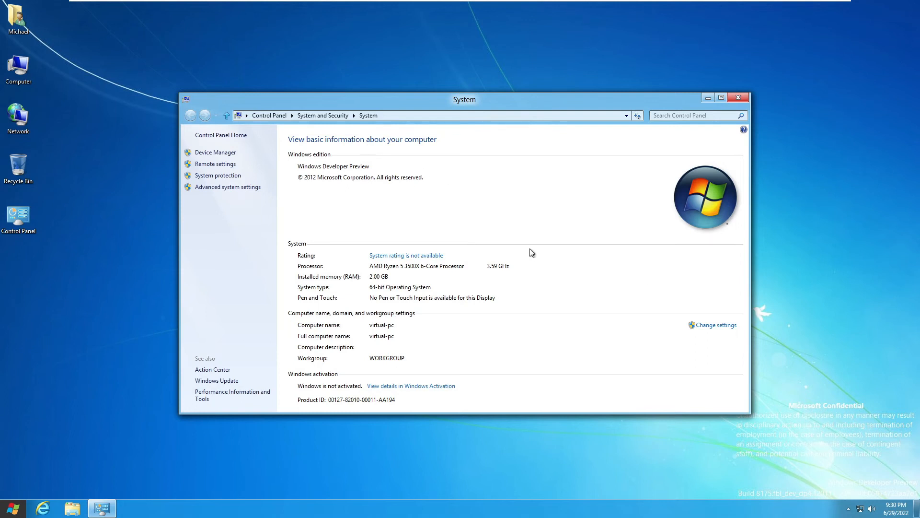
pyautogui.press('super+r')
pyautogui.write('winver')
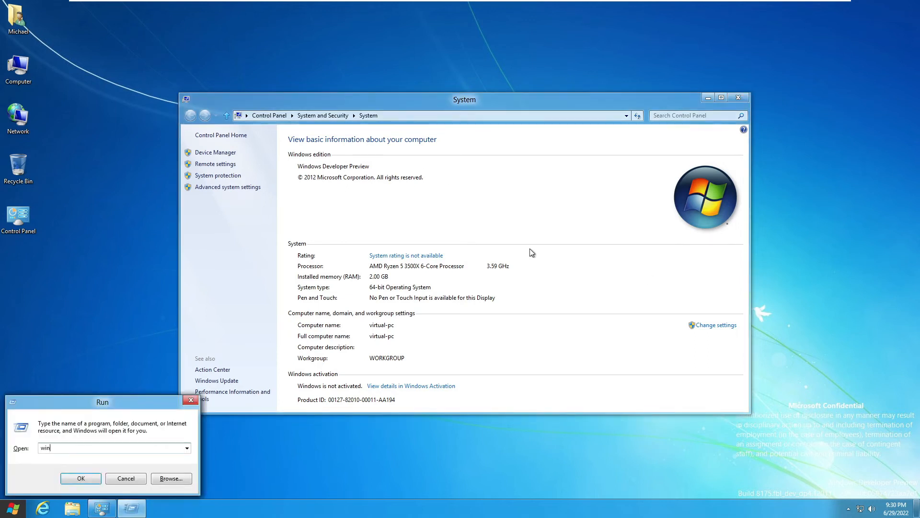
pyautogui.press('Return')
pyautogui.moveTo(165, 29); pyautogui.dragTo(584, 171)
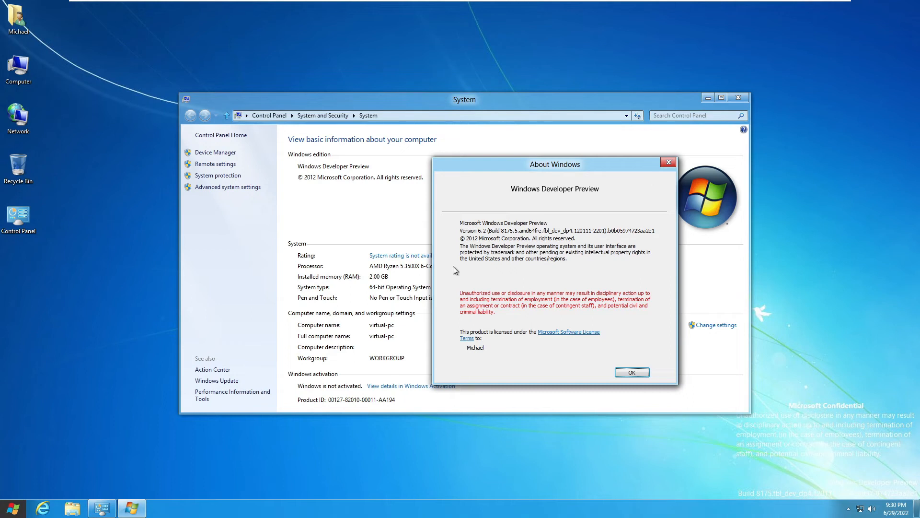
pyautogui.click(630, 373)
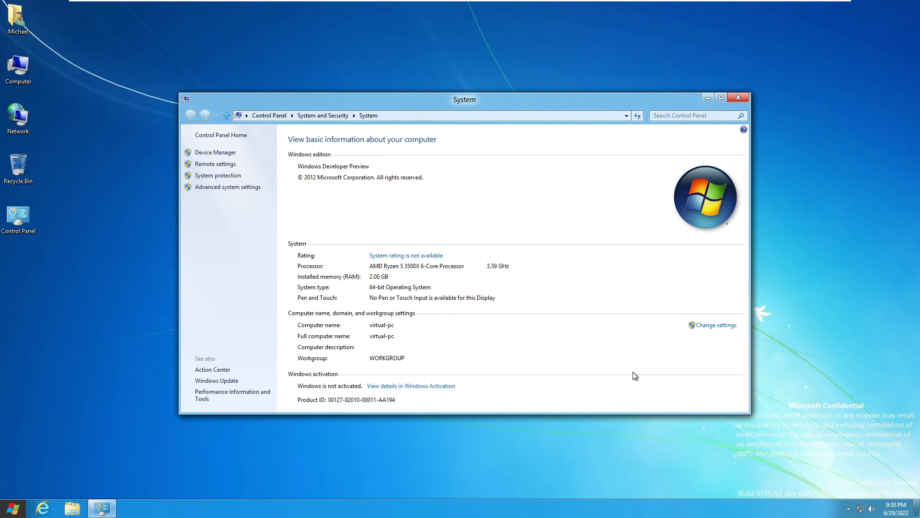
# - Close System, then launch Windows Media Player from the Apps list with Recommended settings
pyautogui.click(738, 99)
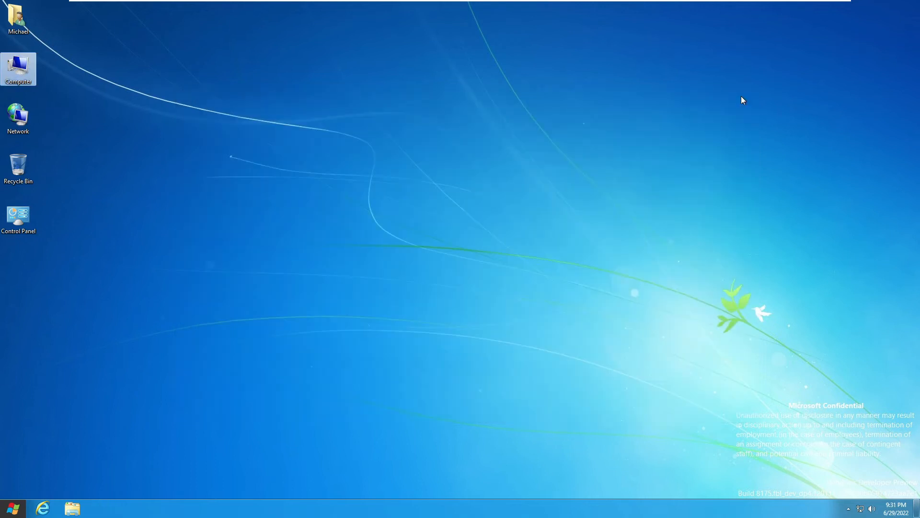
pyautogui.click(14, 504)
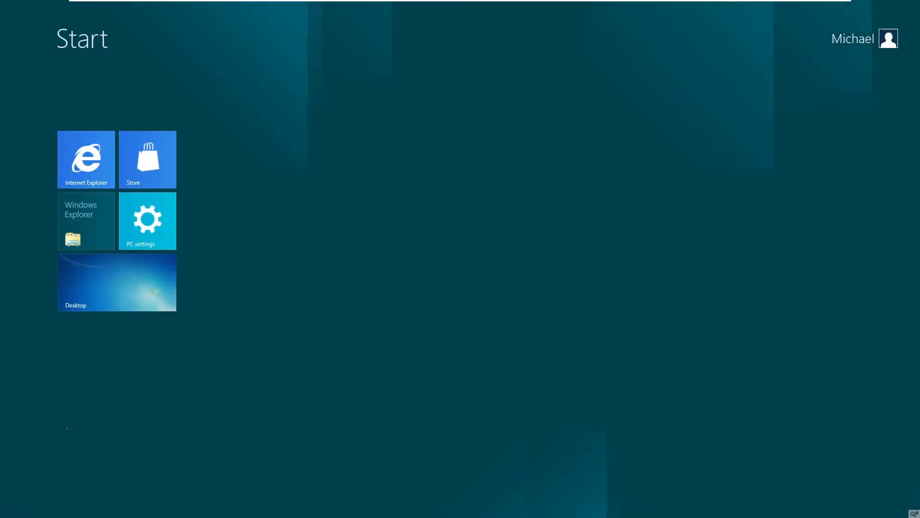
pyautogui.moveTo(919, 1)
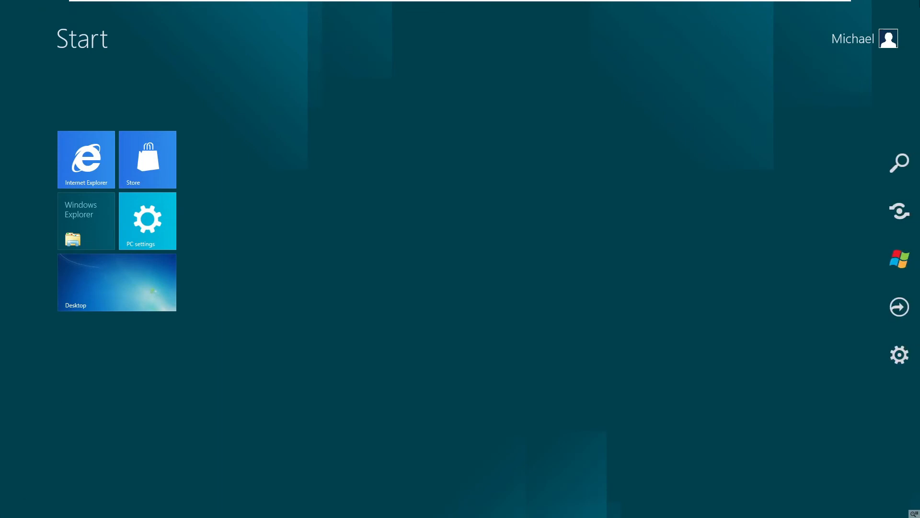
pyautogui.click(899, 163)
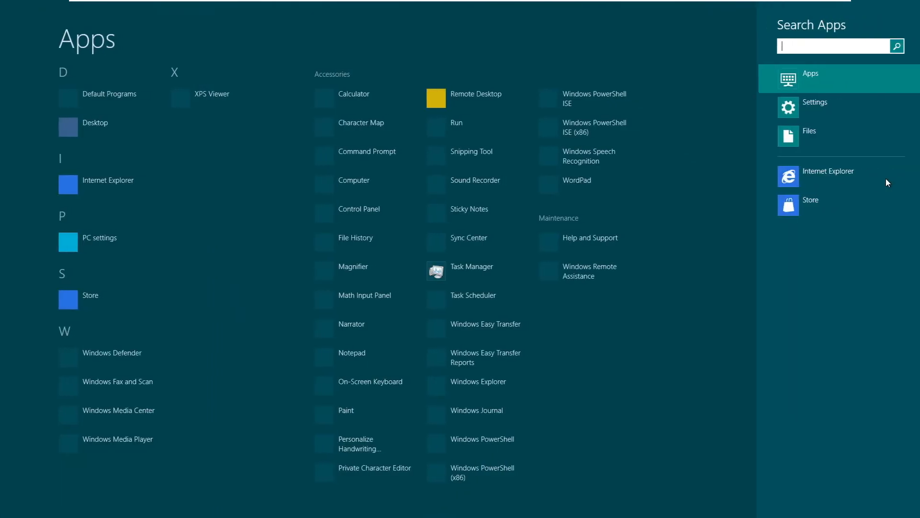
pyautogui.click(158, 508)
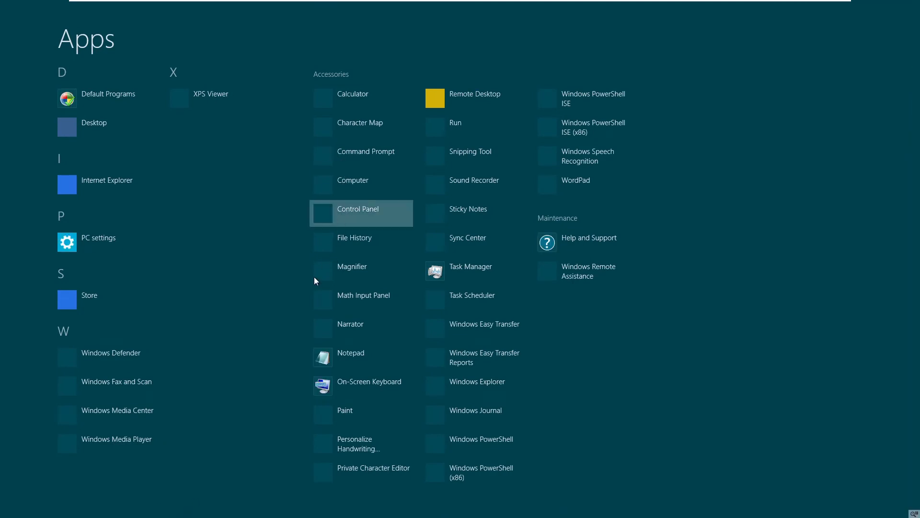
pyautogui.click(77, 440)
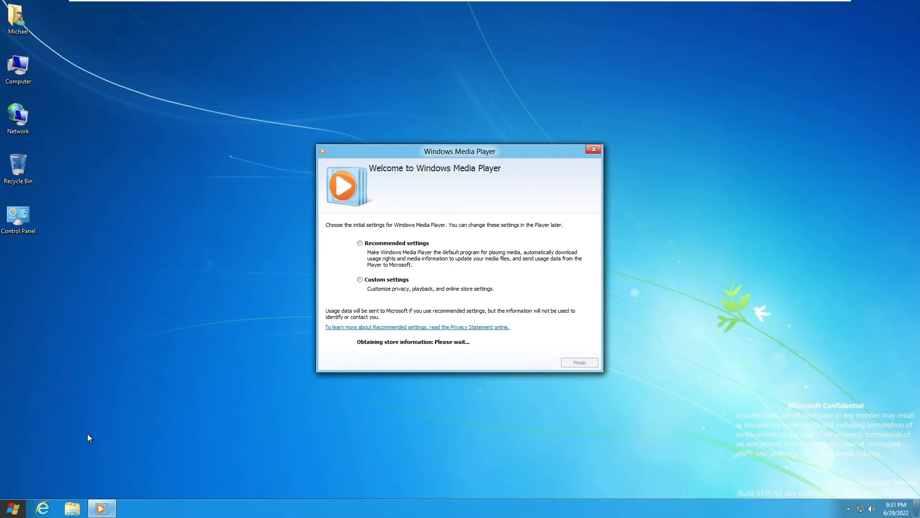
pyautogui.click(382, 243)
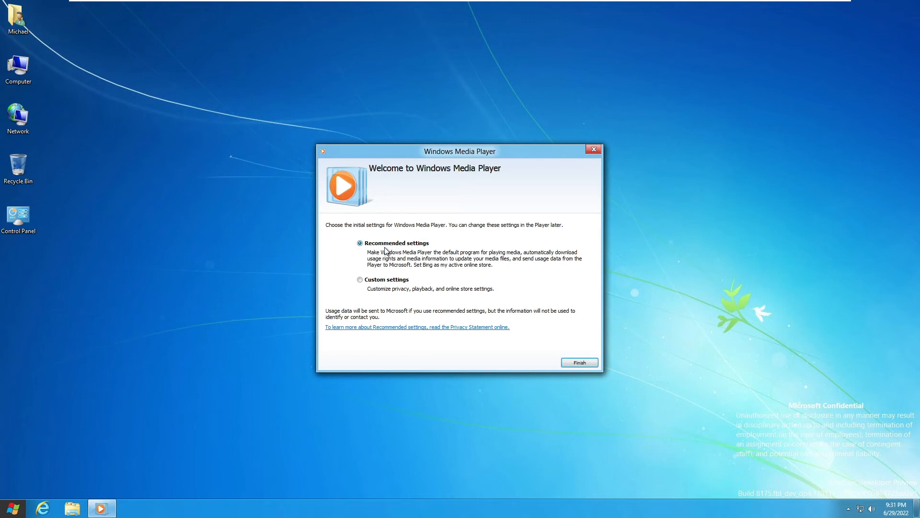
# - Finish Windows Media Player's welcome setup, then close the player
pyautogui.click(580, 362)
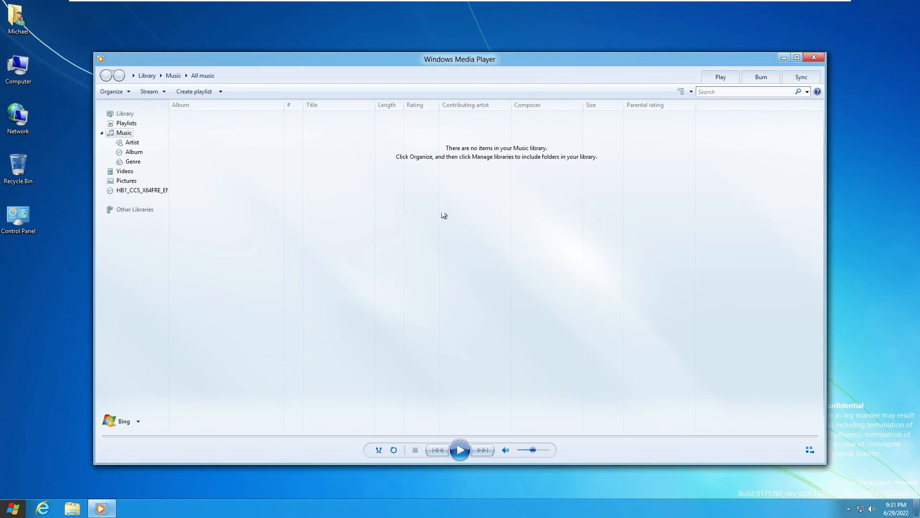
pyautogui.click(821, 57)
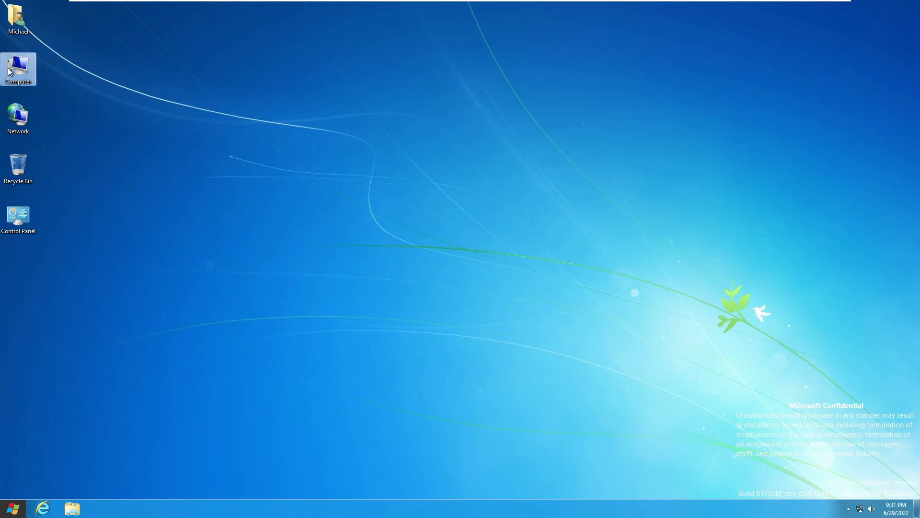
# - Open the Computer window showing drives C: and D:, close it, and go to Start
pyautogui.doubleClick(29, 76)
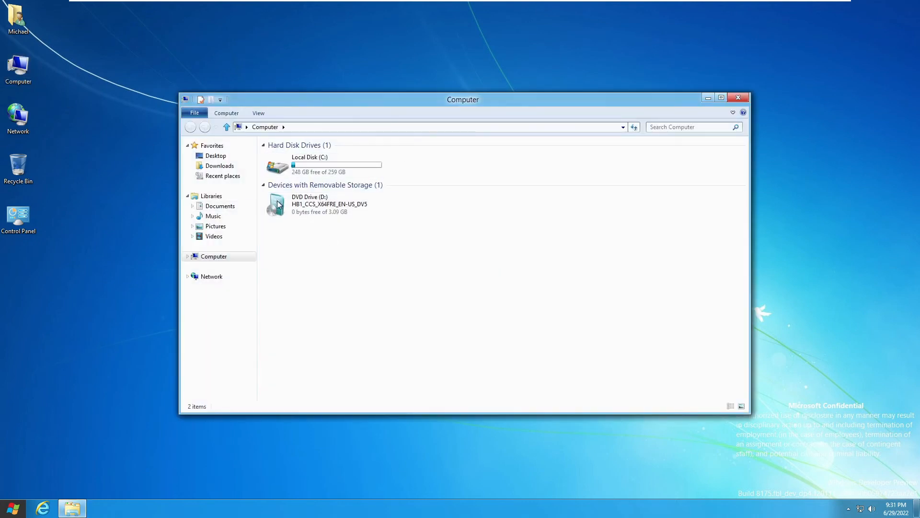
pyautogui.click(747, 96)
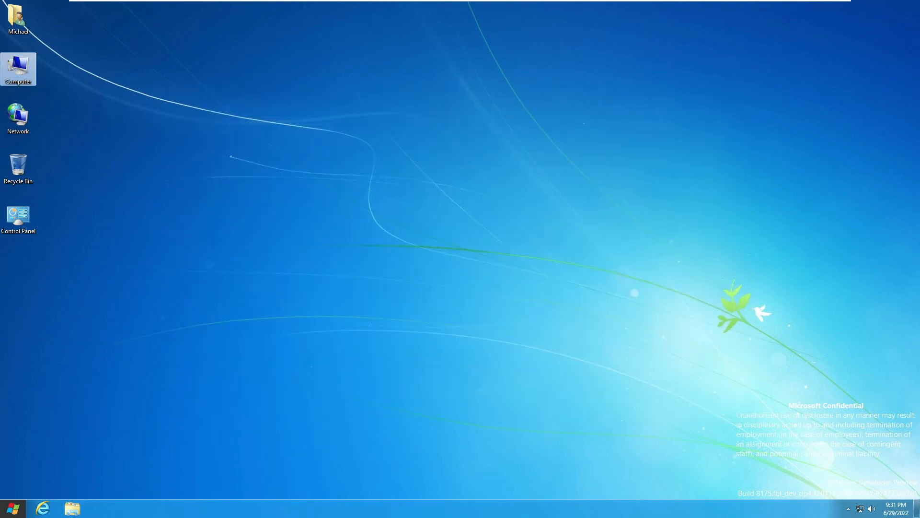
pyautogui.click(3, 514)
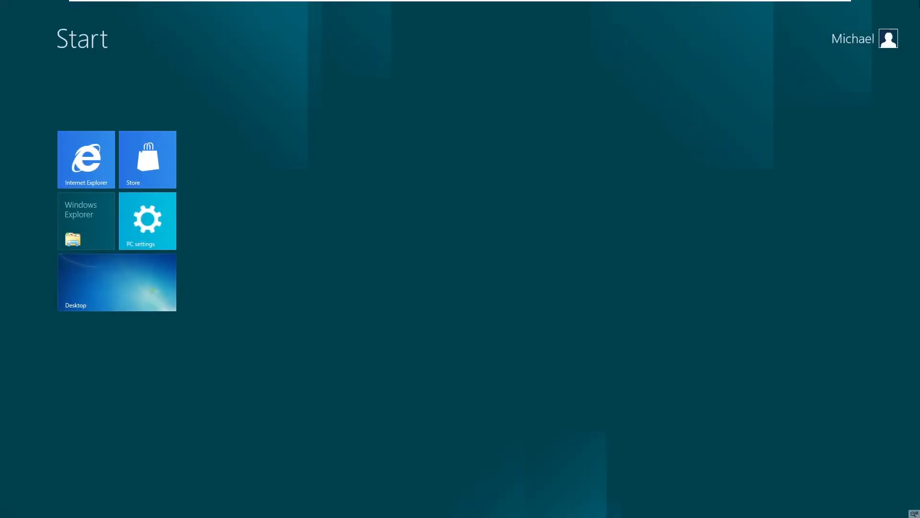
# - Launch Windows Media Center from the Apps list and center its window
pyautogui.click(893, 161)
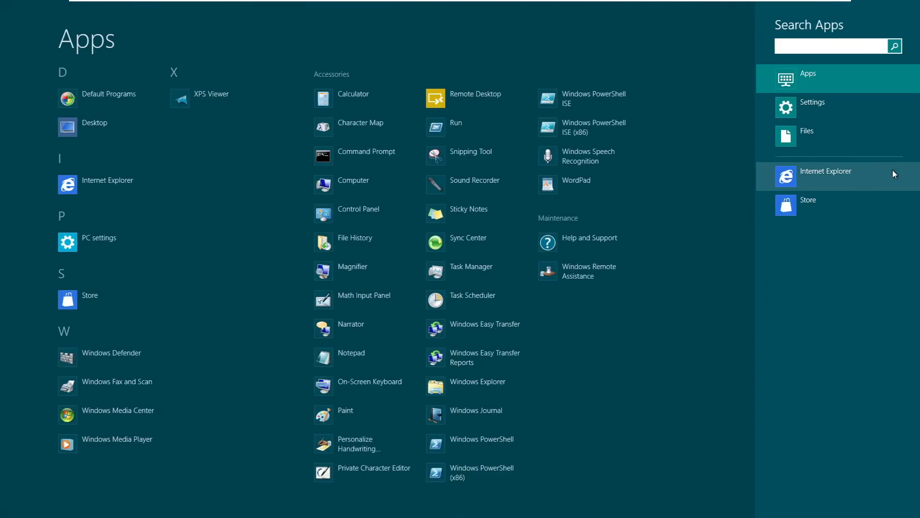
pyautogui.click(152, 406)
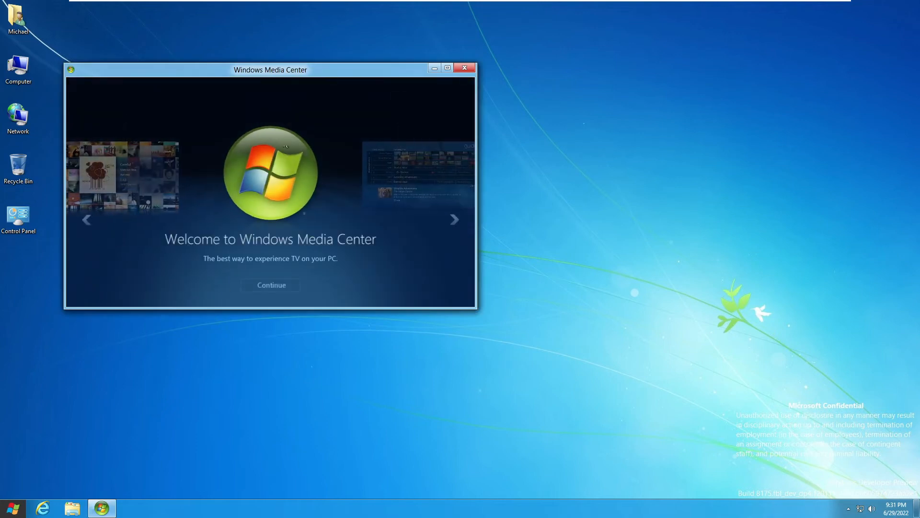
pyautogui.moveTo(285, 146); pyautogui.dragTo(479, 239)
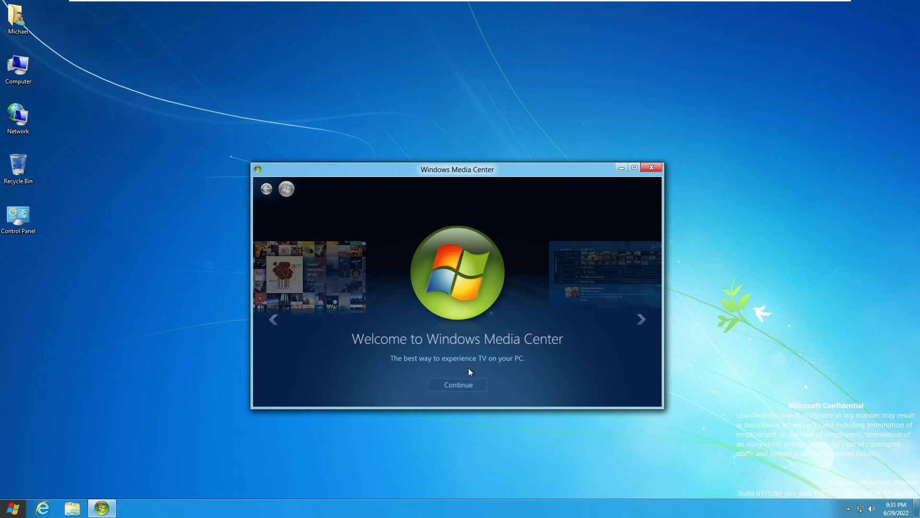
# - Continue past the welcome screen, browse TV, Movies, Music and Pictures, then close Media Center
pyautogui.click(465, 382)
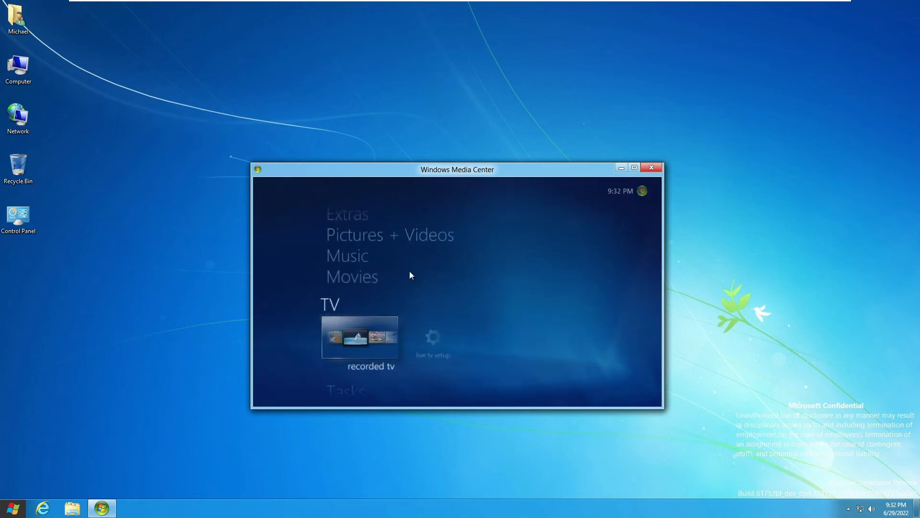
pyautogui.scroll(1, 370, 306)
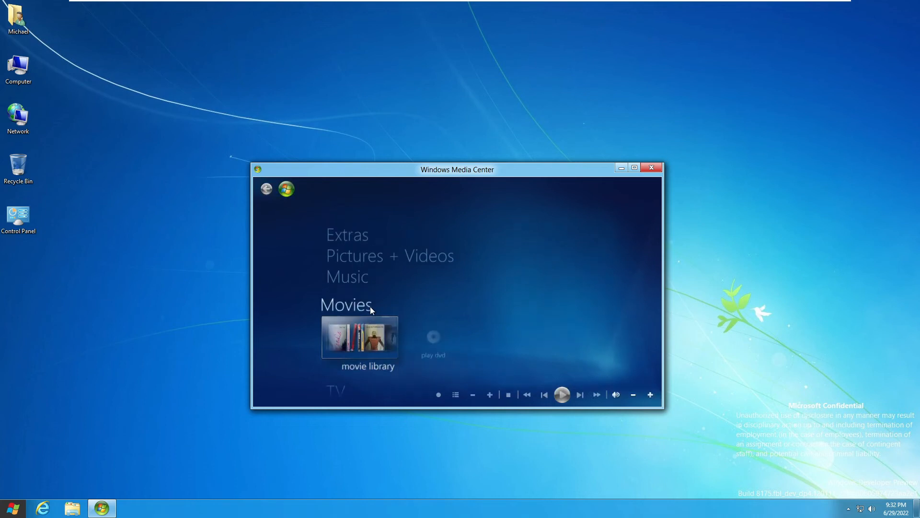
pyautogui.scroll(1, 370, 309)
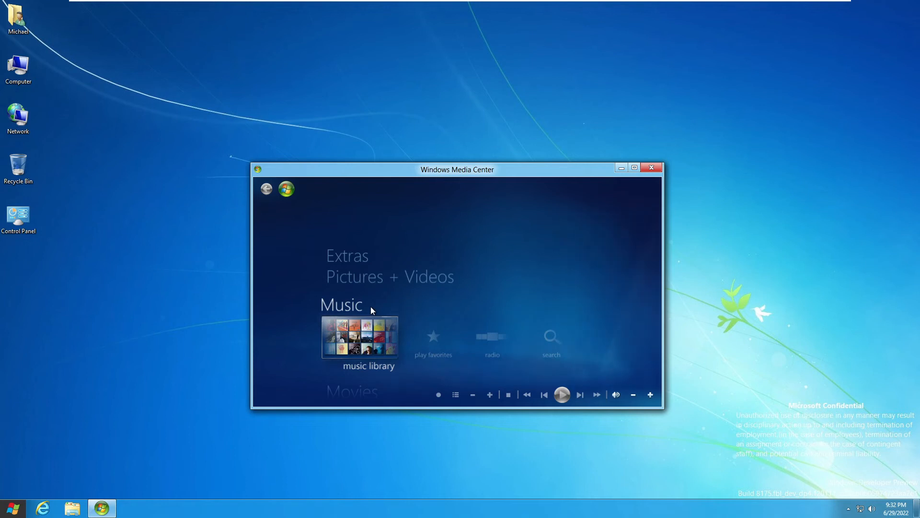
pyautogui.scroll(1, 371, 310)
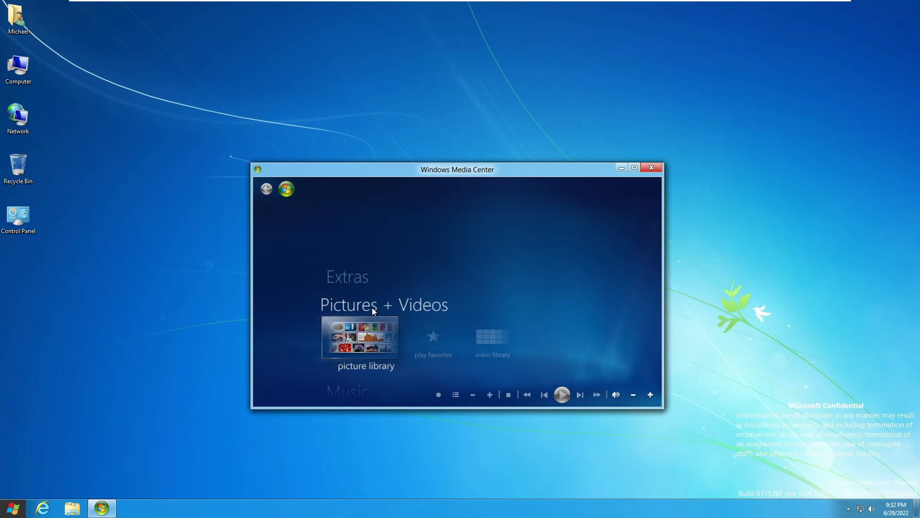
pyautogui.scroll(1, 372, 309)
pyautogui.scroll(-3, 373, 309)
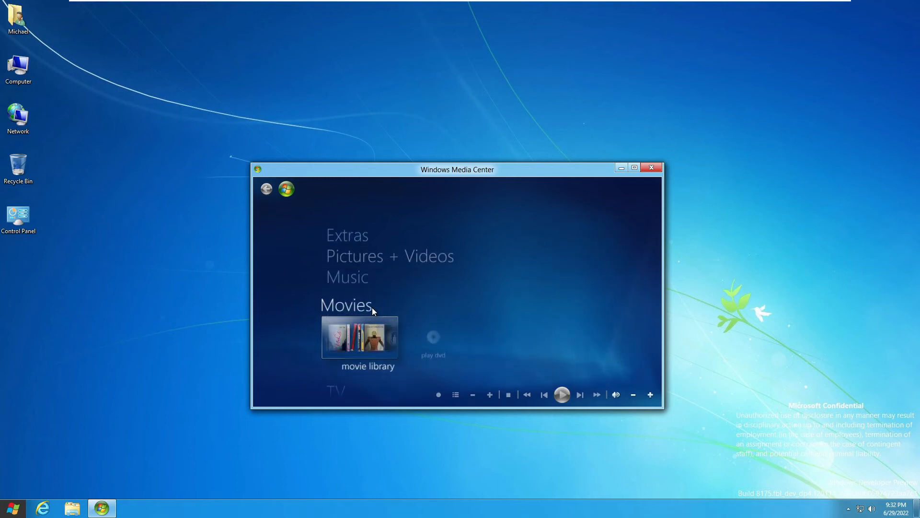
pyautogui.scroll(-3, 372, 307)
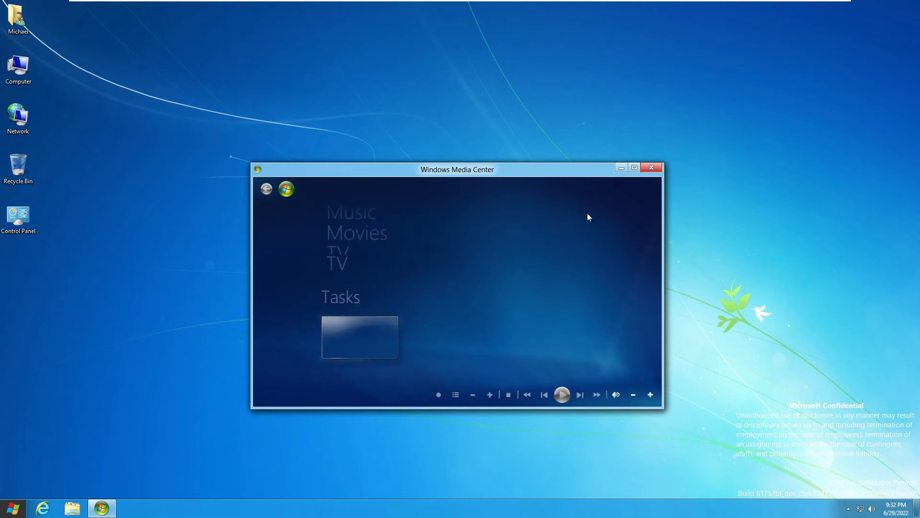
pyautogui.click(643, 169)
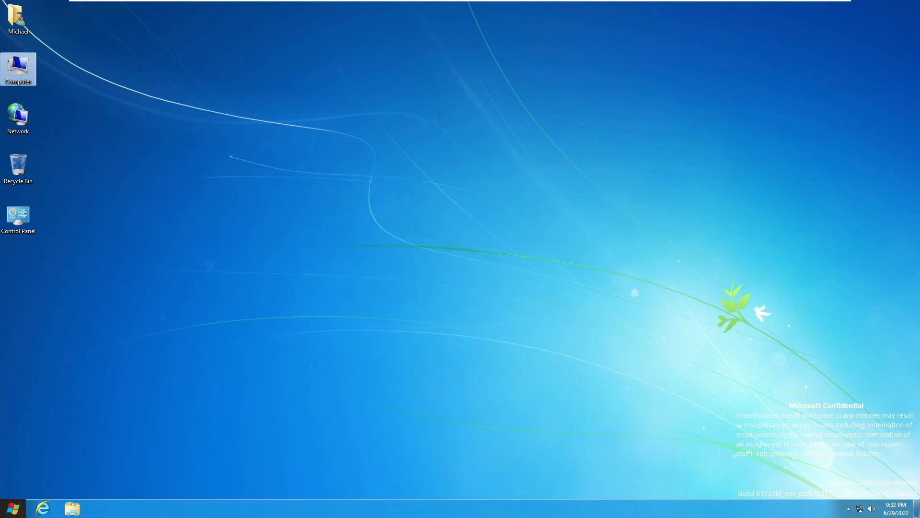
pyautogui.click(43, 508)
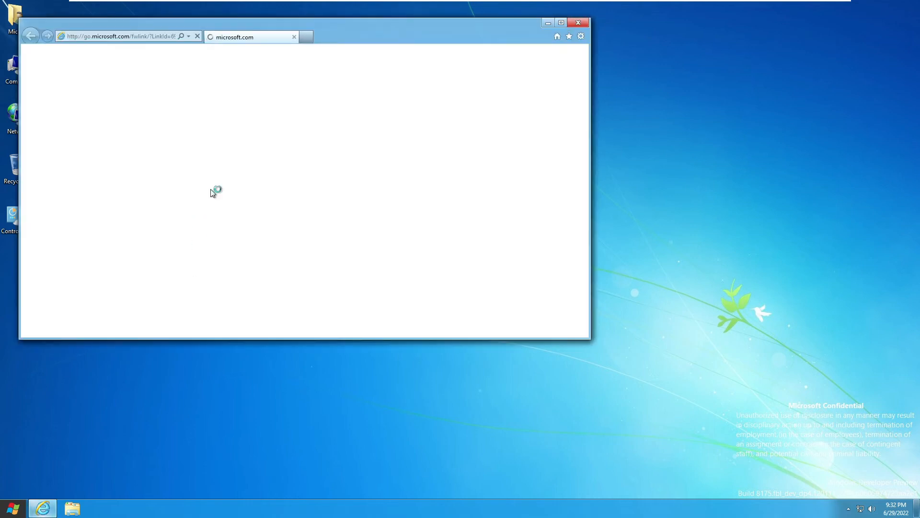
pyautogui.moveTo(194, 24); pyautogui.dragTo(351, 114)
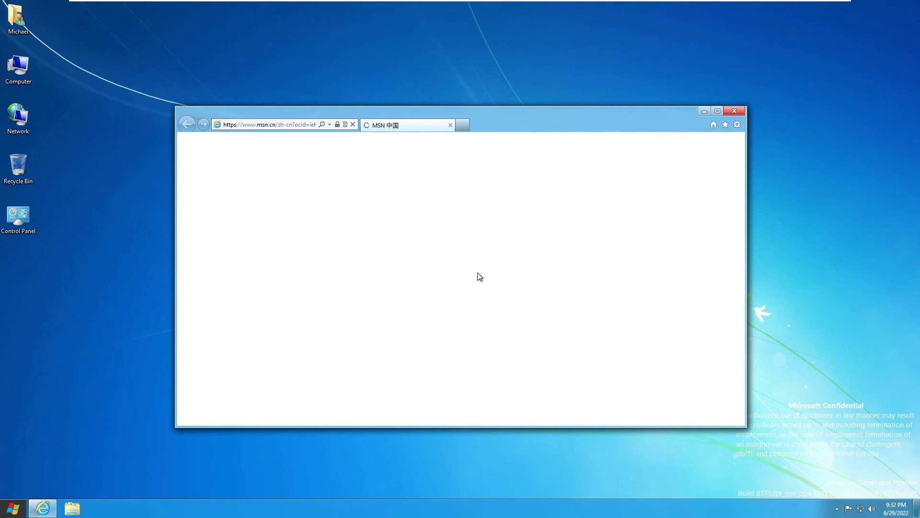
pyautogui.moveTo(571, 115); pyautogui.dragTo(539, 116)
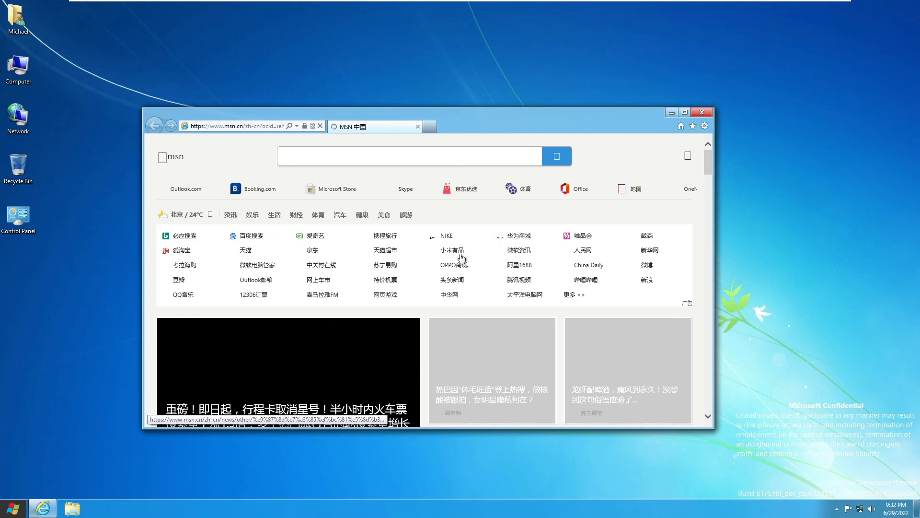
pyautogui.scroll(-3, 476, 261)
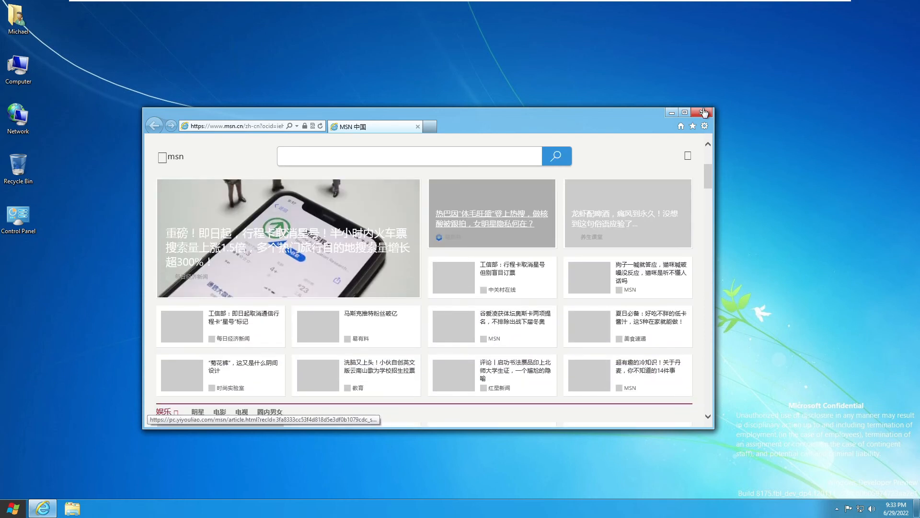
pyautogui.click(704, 112)
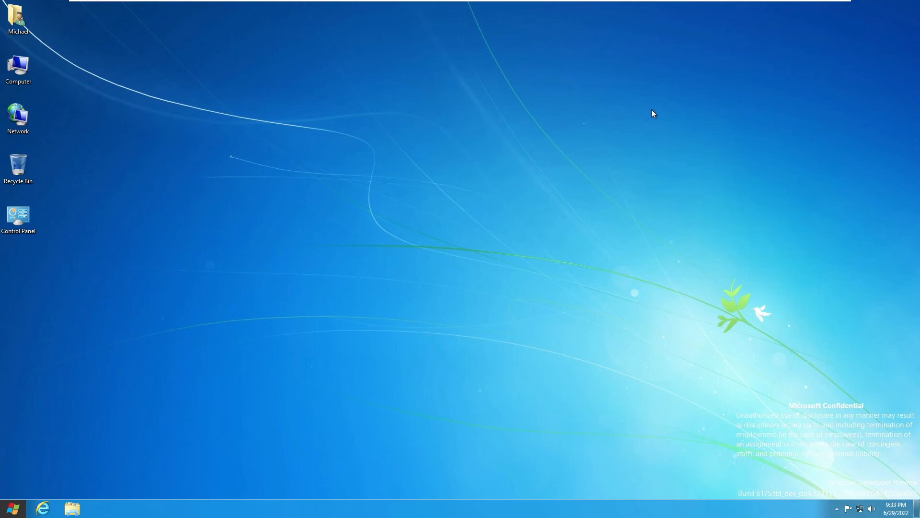
pyautogui.doubleClick(24, 218)
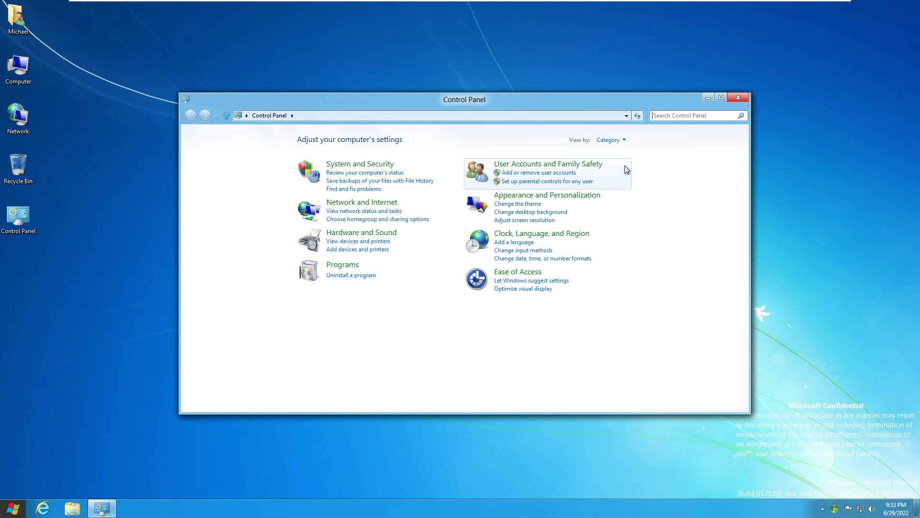
# - Close the Control Panel window and bring up the Start screen
pyautogui.click(744, 98)
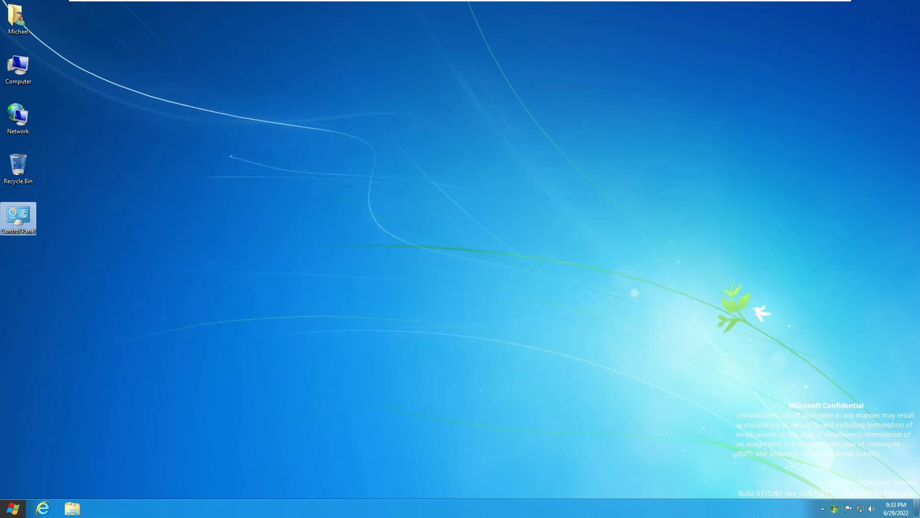
pyautogui.click(12, 509)
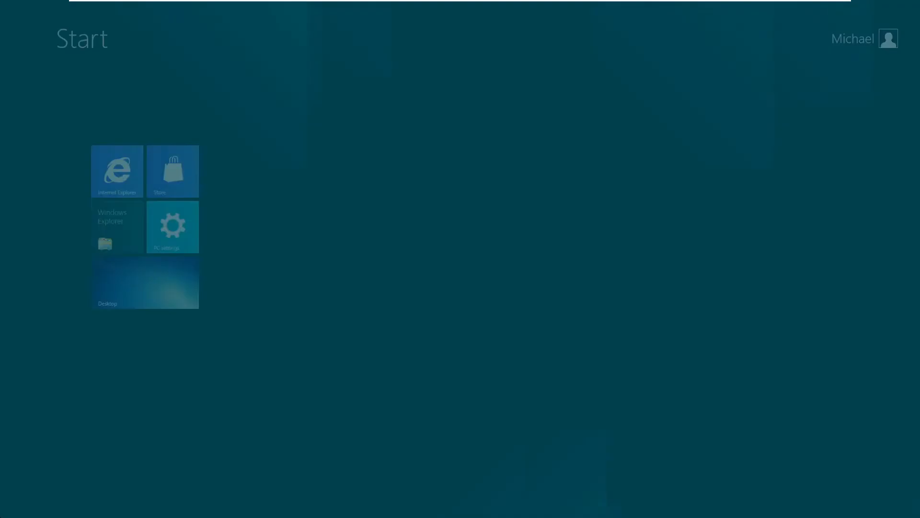
# - Open PC settings and view its Users, Ease of Access, General and Notifications pages, then return to Start
pyautogui.click(168, 212)
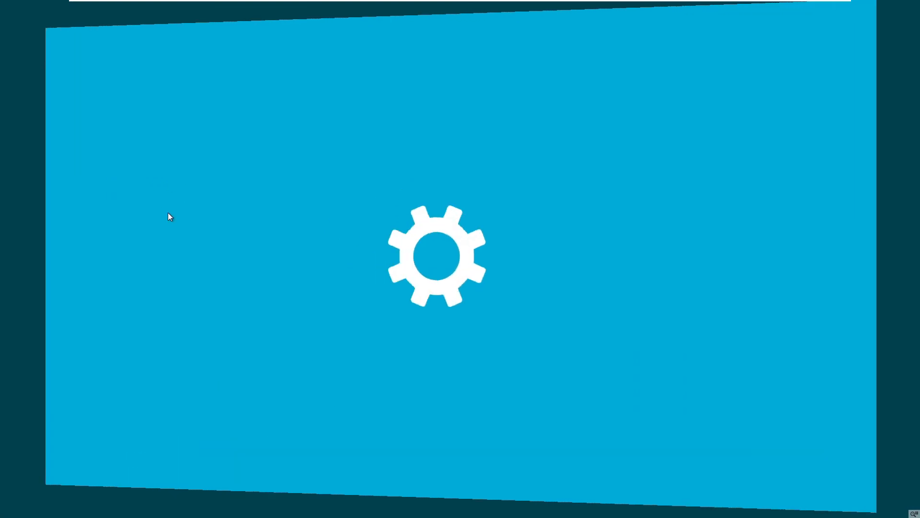
pyautogui.click(170, 135)
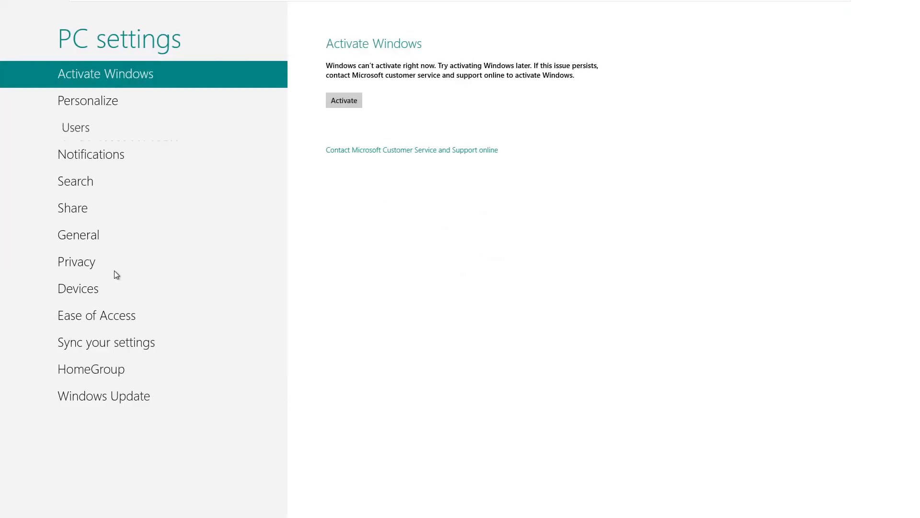
pyautogui.click(96, 317)
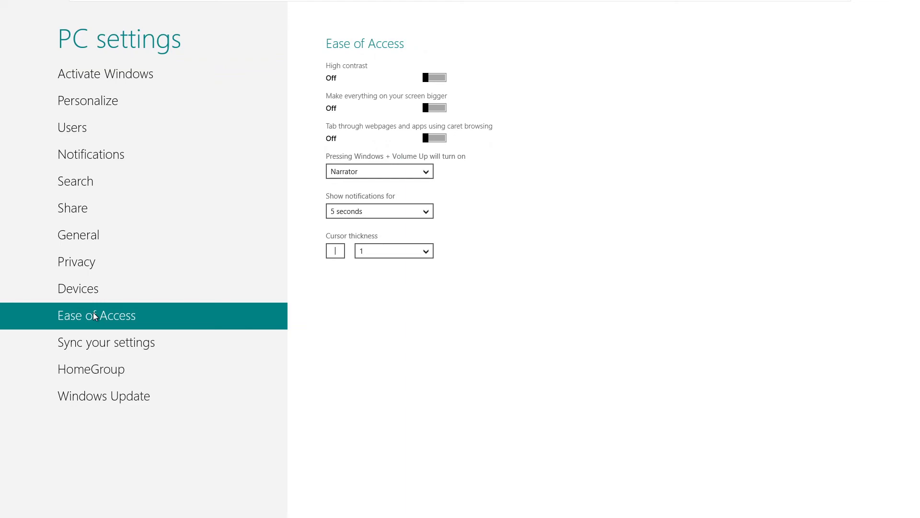
pyautogui.click(106, 229)
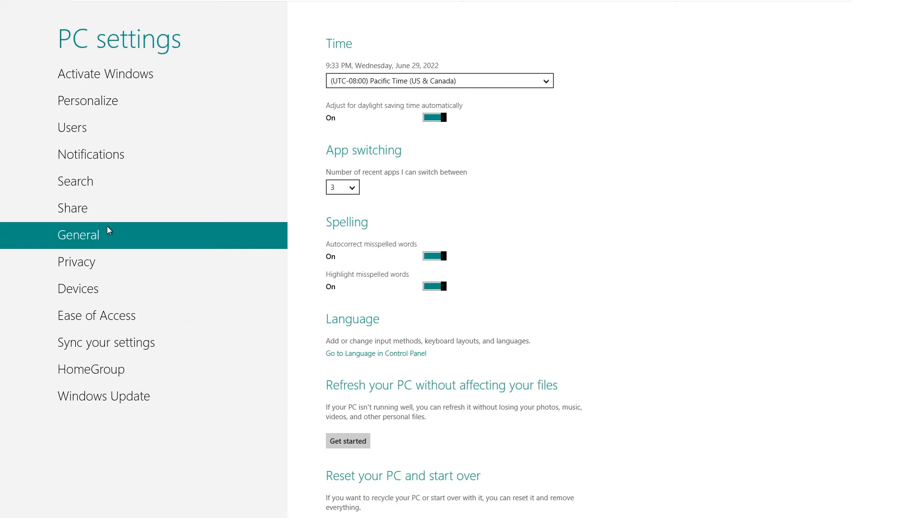
pyautogui.click(107, 166)
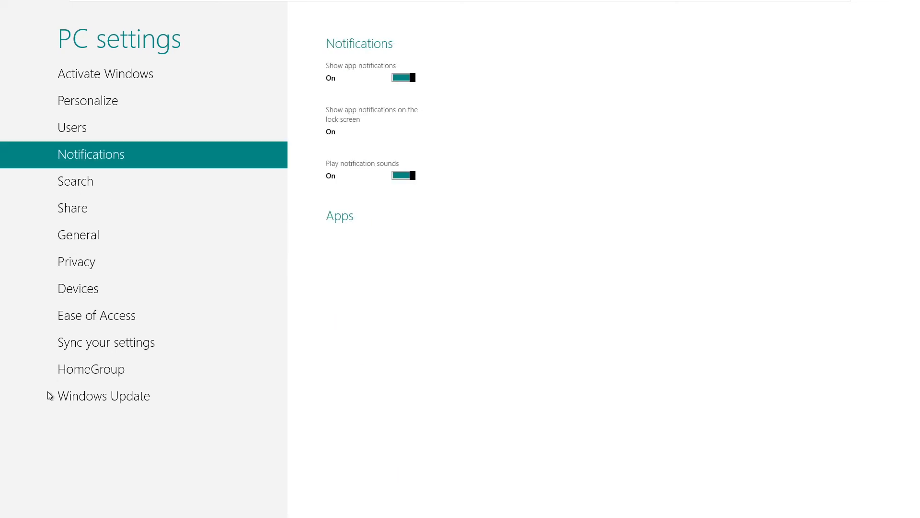
pyautogui.click(4, 514)
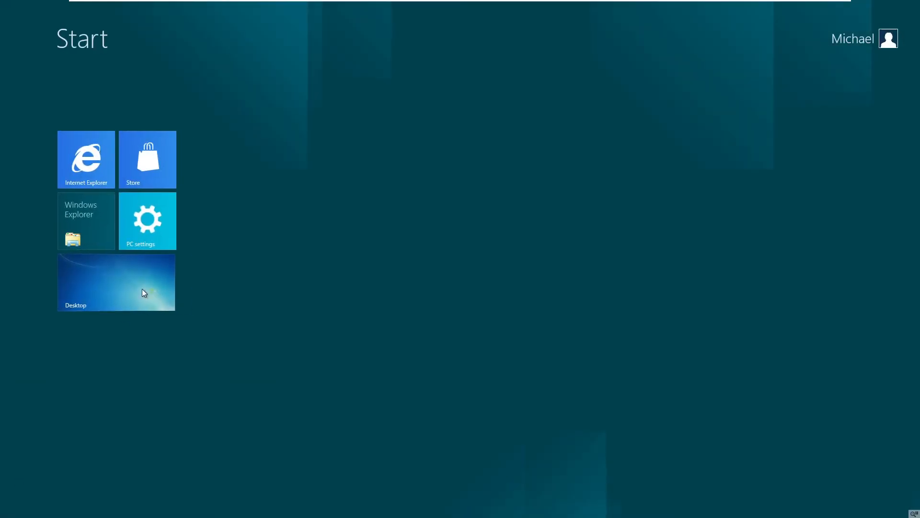
# - From the desktop, browse Network, Libraries, Computer and Local Disk (C:) in Explorer, then close it and return to Start
pyautogui.click(143, 291)
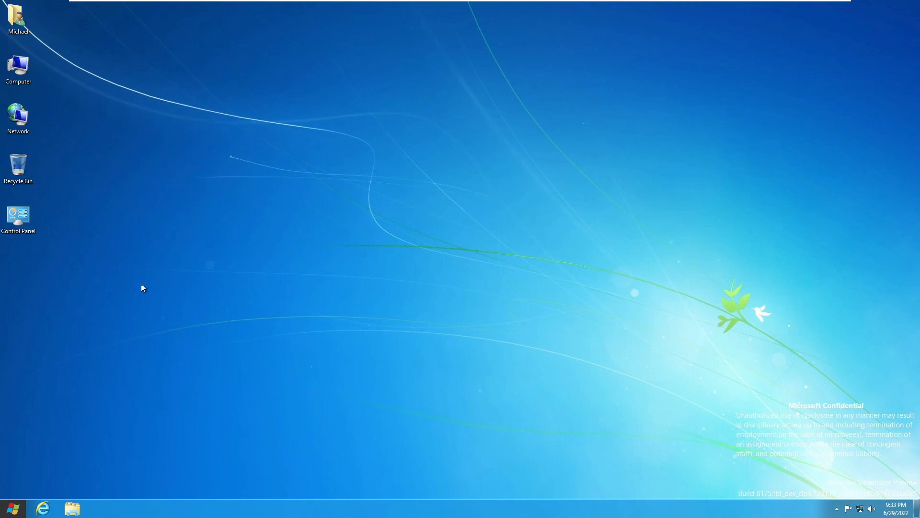
pyautogui.doubleClick(26, 132)
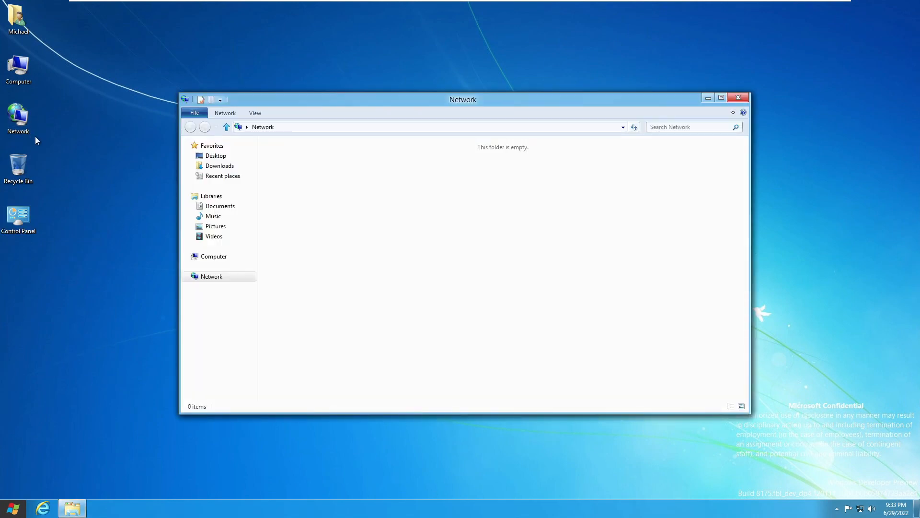
pyautogui.click(211, 209)
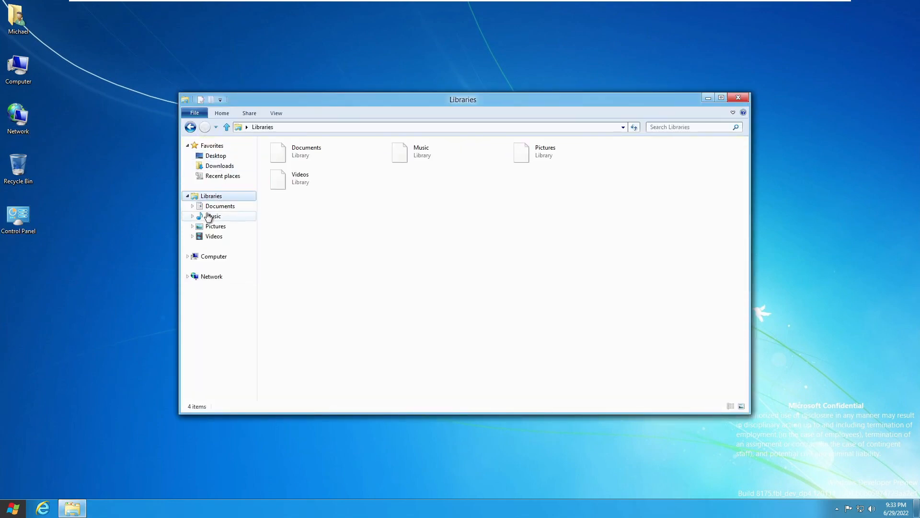
pyautogui.click(214, 256)
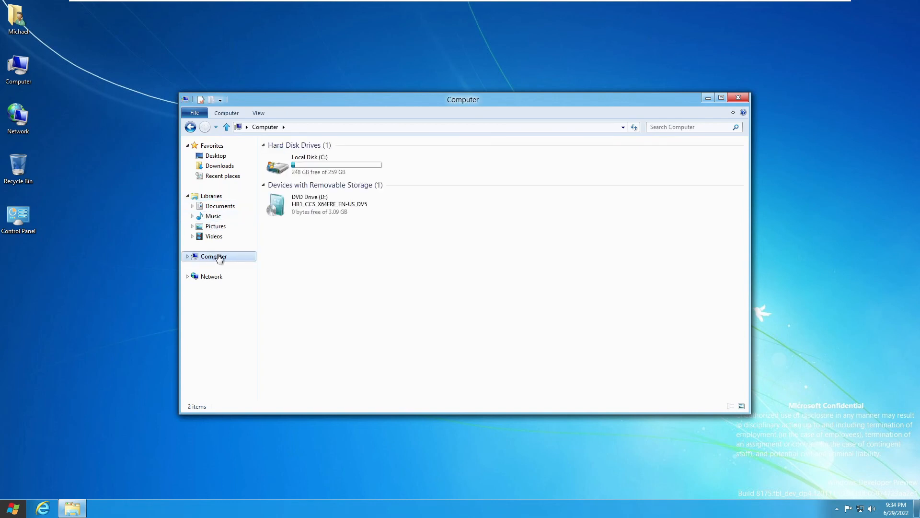
pyautogui.doubleClick(277, 167)
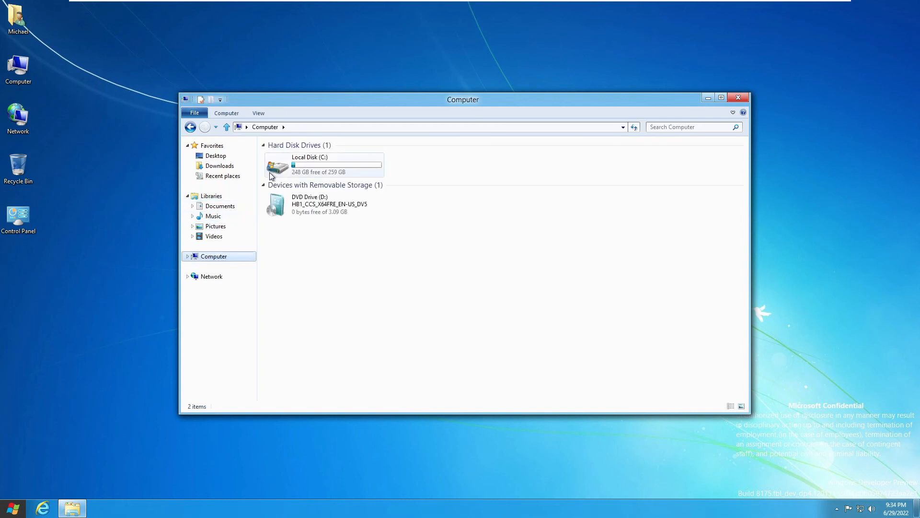
pyautogui.click(737, 98)
pyautogui.click(11, 508)
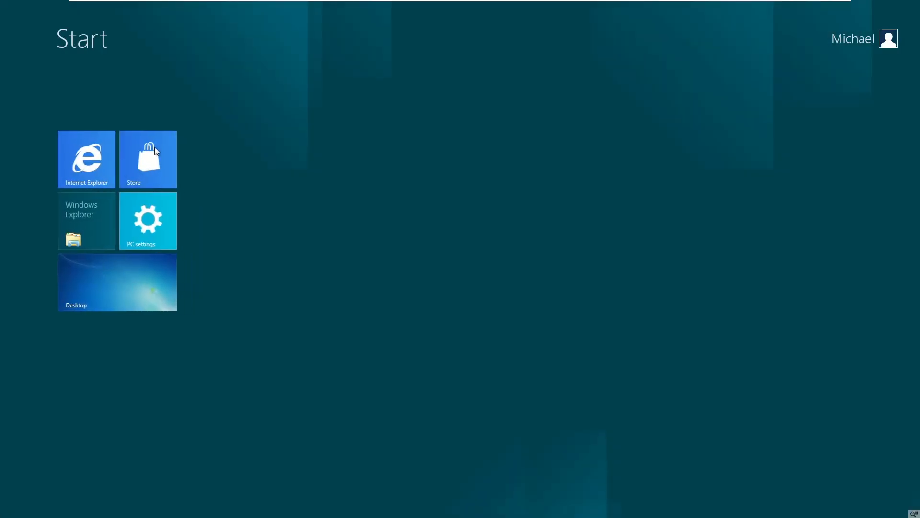
# - Start the Store, abandon it mid-load for Start, go to the desktop, and reopen Start via the charms bar
pyautogui.click(154, 147)
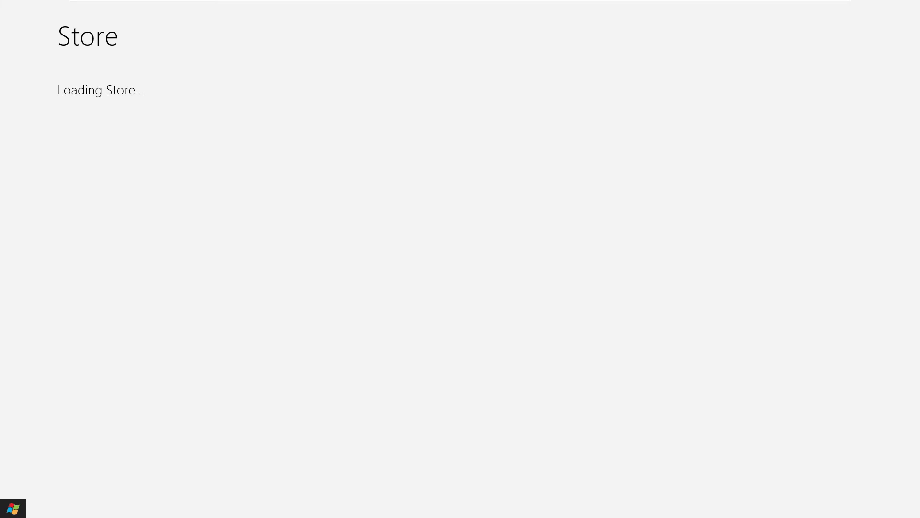
pyautogui.click(5, 513)
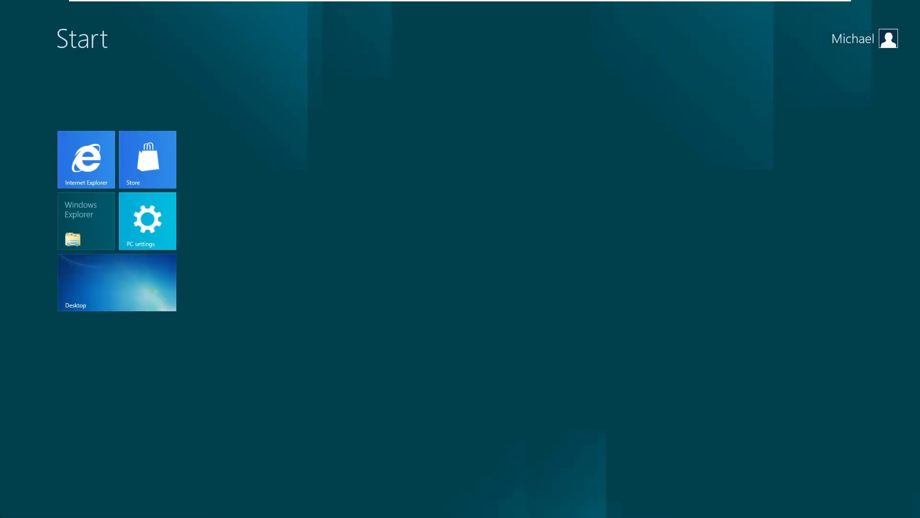
pyautogui.click(116, 273)
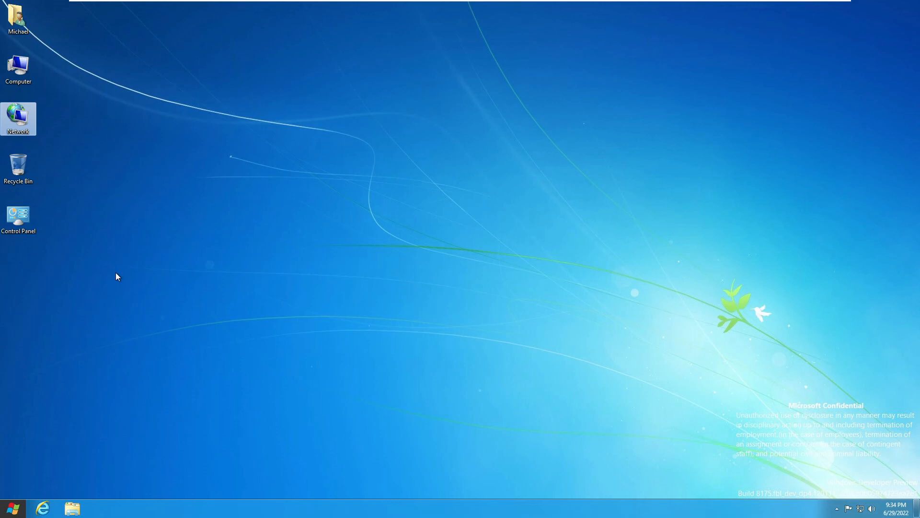
pyautogui.moveTo(919, 517)
pyautogui.click(916, 271)
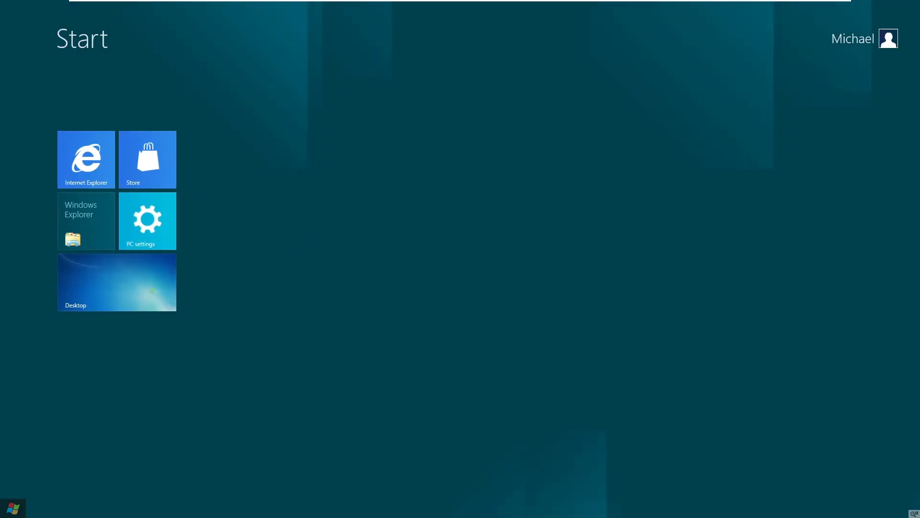
# - Briefly open the Share charm, then show the full Apps list through the Search charm and dismiss it
pyautogui.moveTo(919, 0)
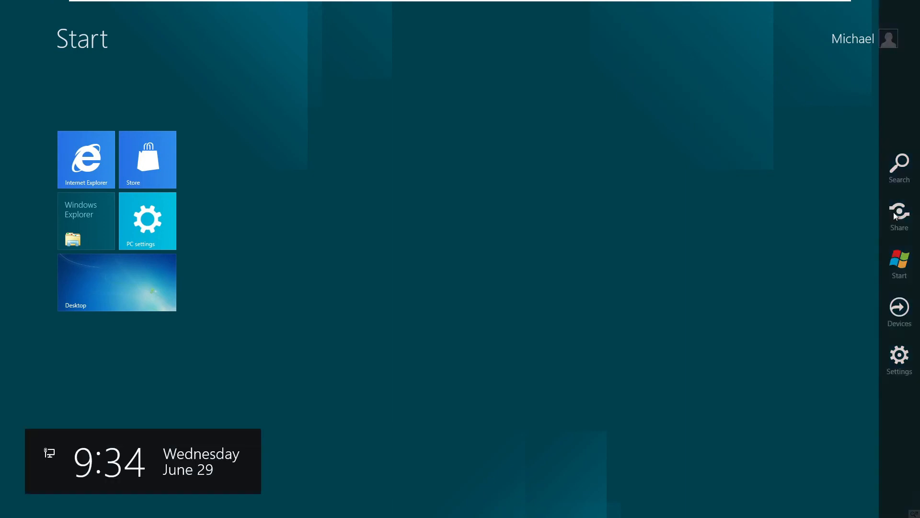
pyautogui.click(904, 207)
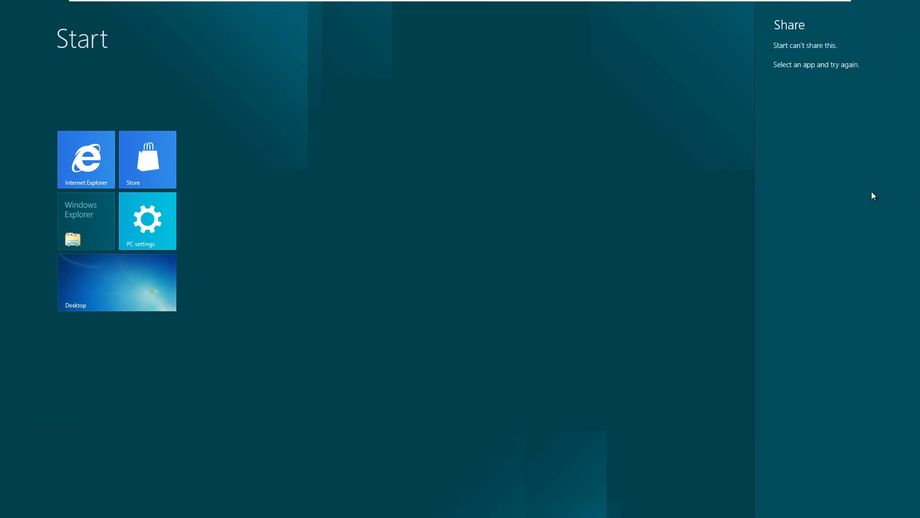
pyautogui.click(626, 151)
pyautogui.moveTo(919, 0)
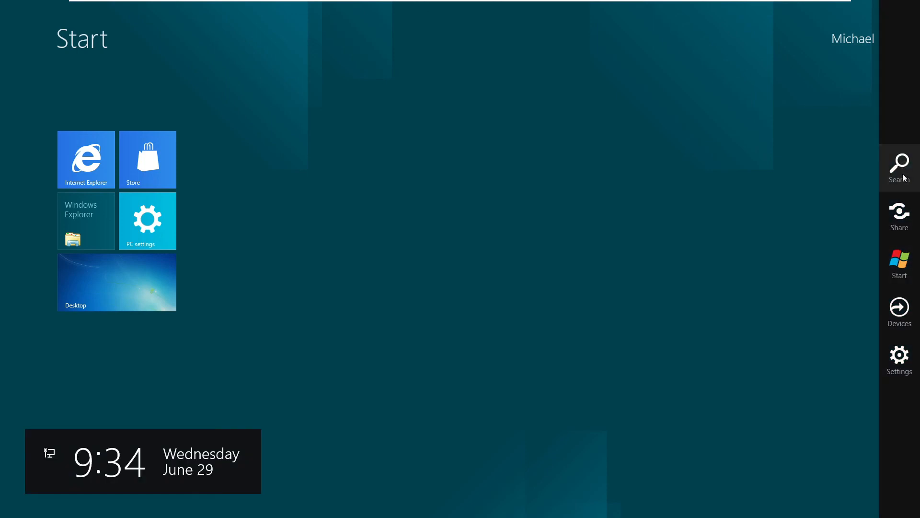
pyautogui.click(901, 174)
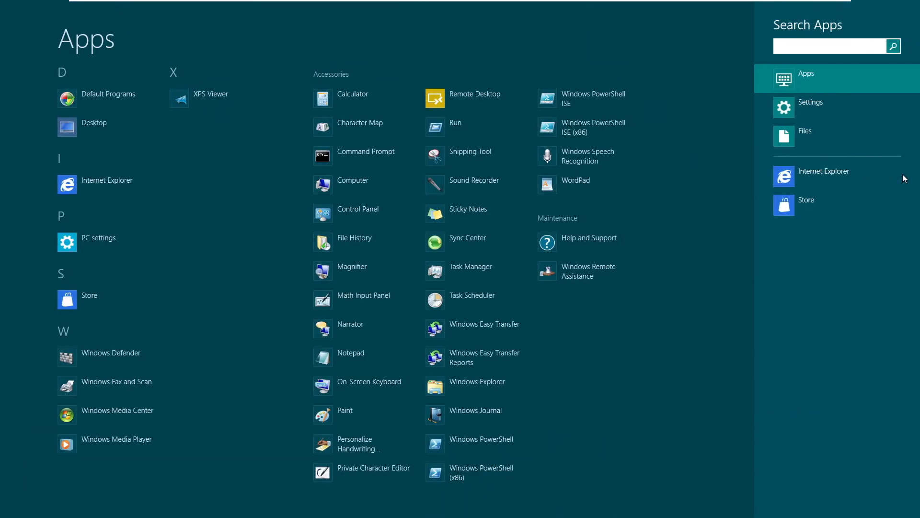
pyautogui.click(100, 514)
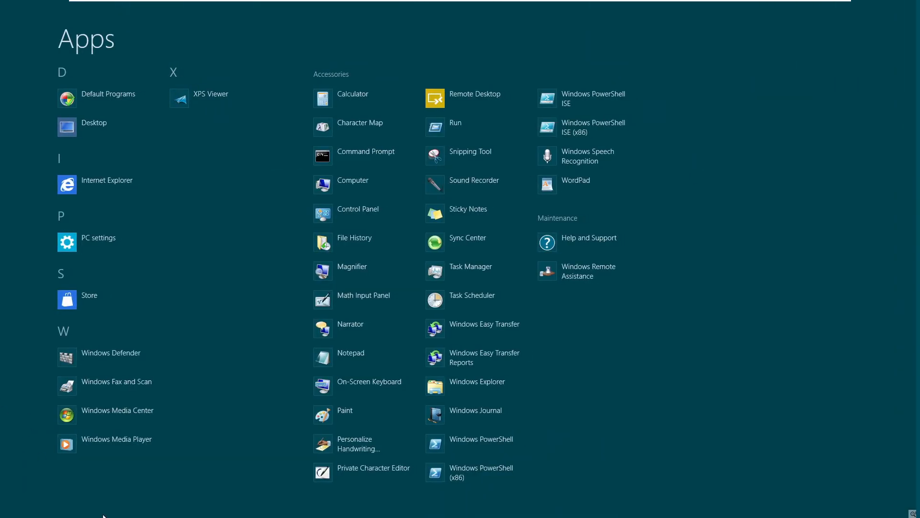
# - Launch Internet Explorer to a go.microsoft.com page, then return to the Start screen
pyautogui.click(81, 175)
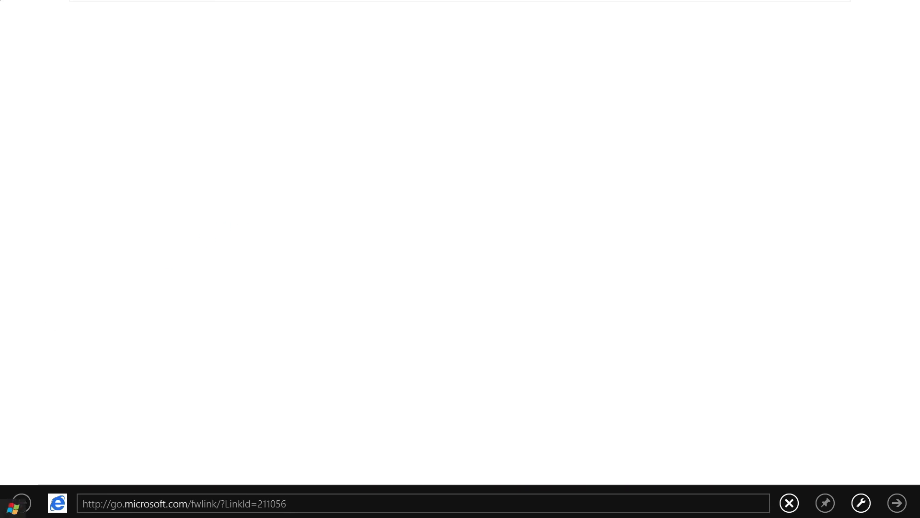
pyautogui.click(6, 508)
pyautogui.moveTo(919, 1)
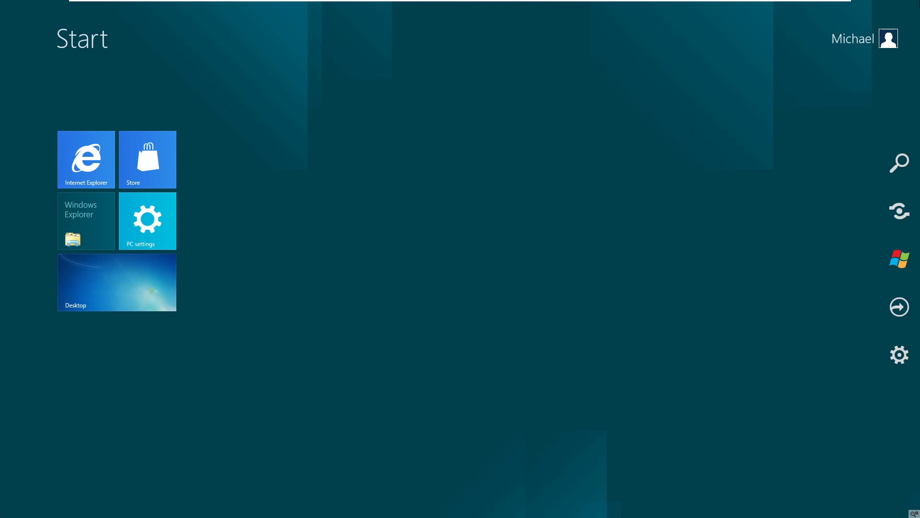
# - Show the Apps list through Search, launch Remote Desktop to its connect page, then return to Start
pyautogui.moveTo(907, 215)
pyautogui.click(893, 187)
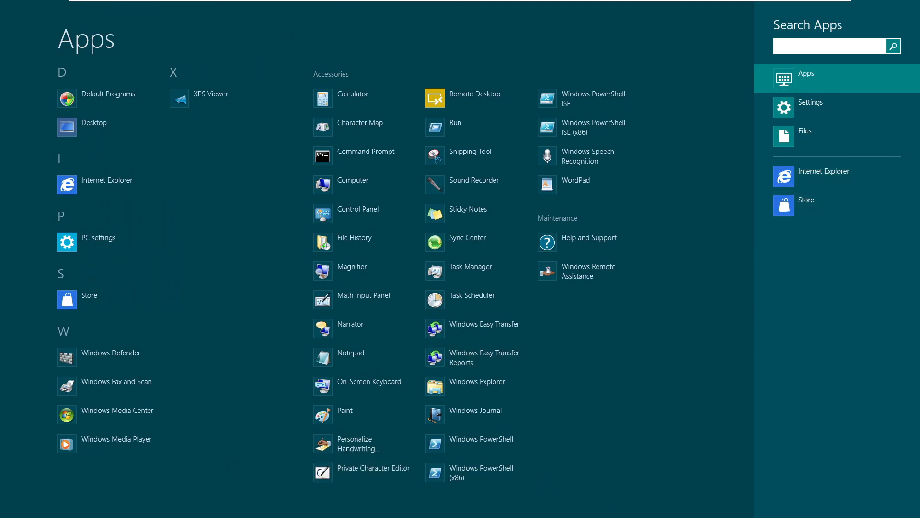
pyautogui.click(178, 511)
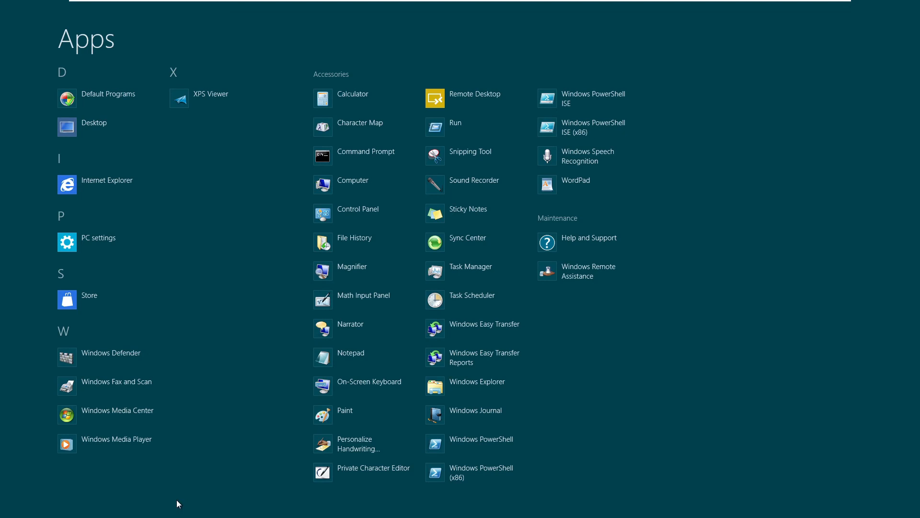
pyautogui.click(461, 108)
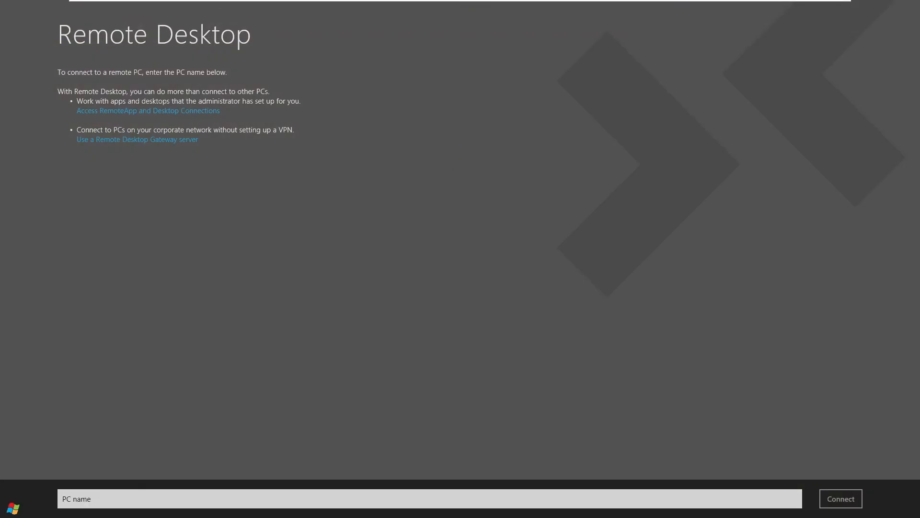
pyautogui.click(16, 503)
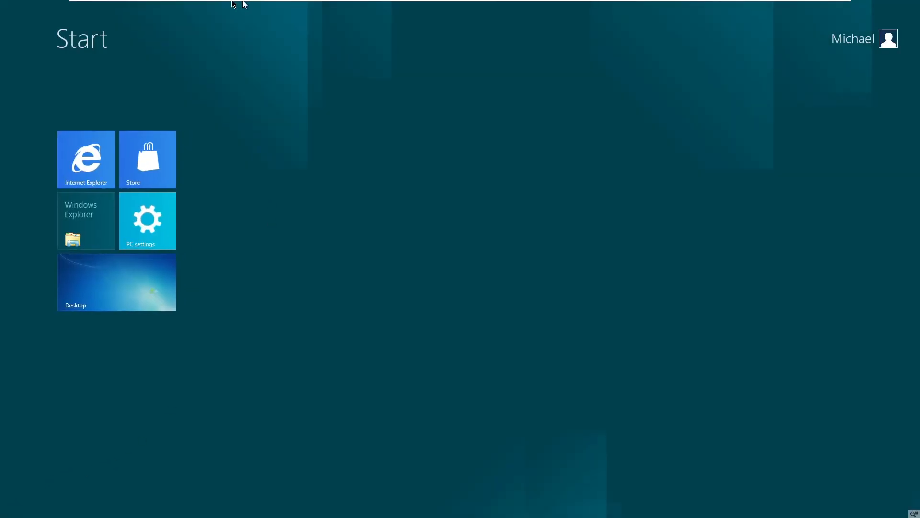
# - Capture a screenshot of the guest's Start screen with VM > Capture Screen
pyautogui.moveTo(240, 2)
pyautogui.click(156, 6)
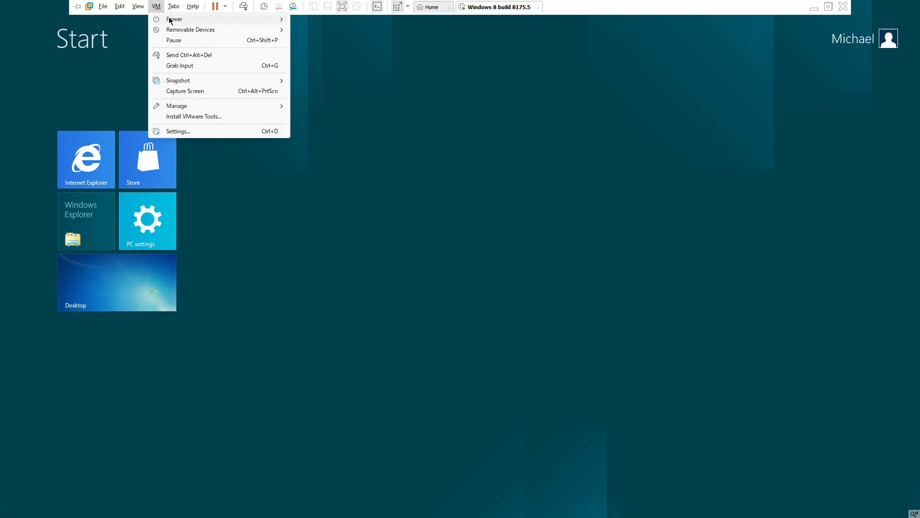
pyautogui.click(206, 91)
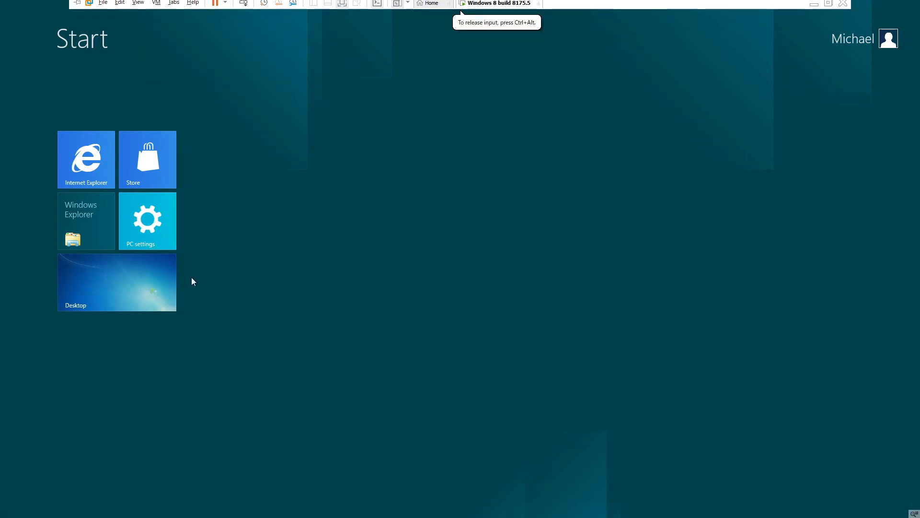
# - Switch to the desktop, capture it, and open Computer Properties showing 2.00 GB RAM, 64-bit
pyautogui.click(151, 300)
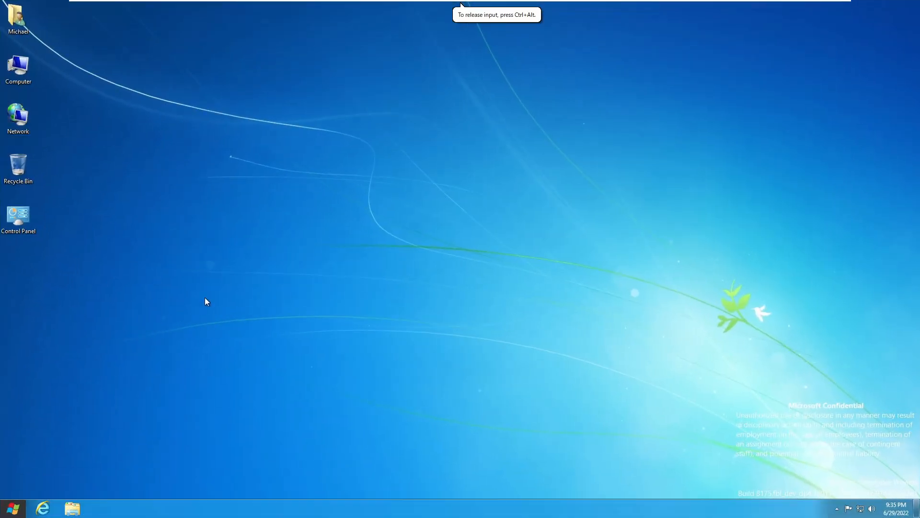
pyautogui.moveTo(196, 1)
pyautogui.click(157, 6)
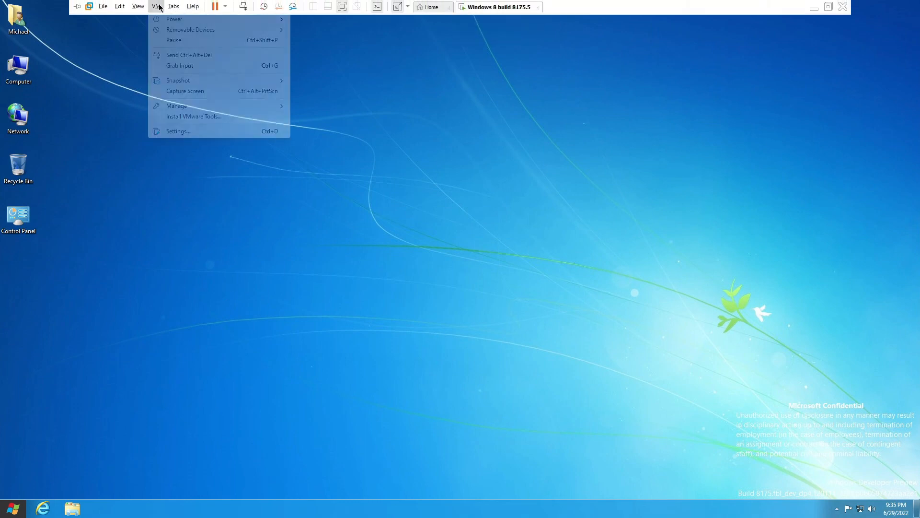
pyautogui.click(200, 90)
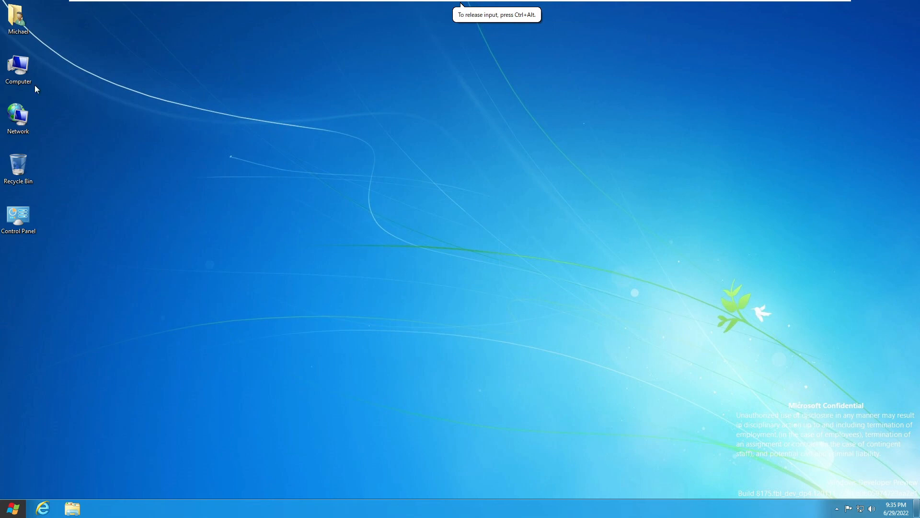
pyautogui.rightClick(24, 76)
pyautogui.click(85, 164)
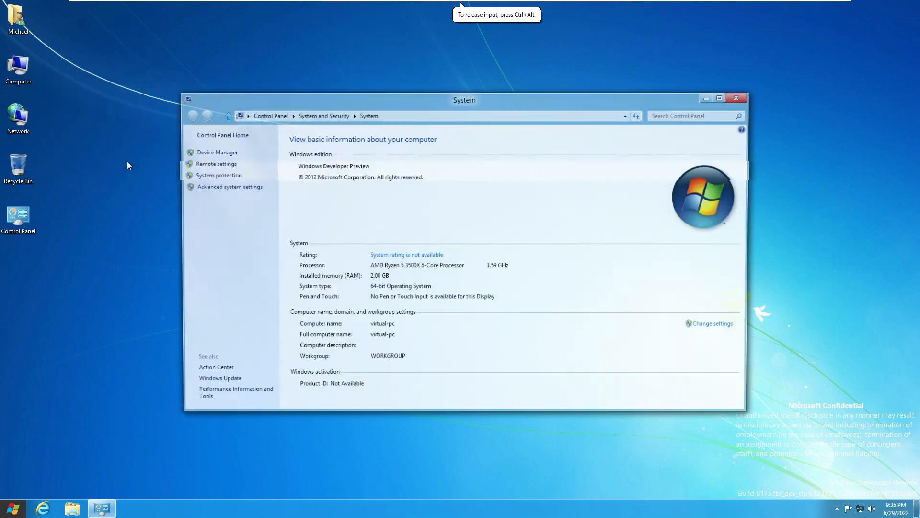
# - Run winver and arrange the About Windows dialog beside the System window
pyautogui.press('super+r')
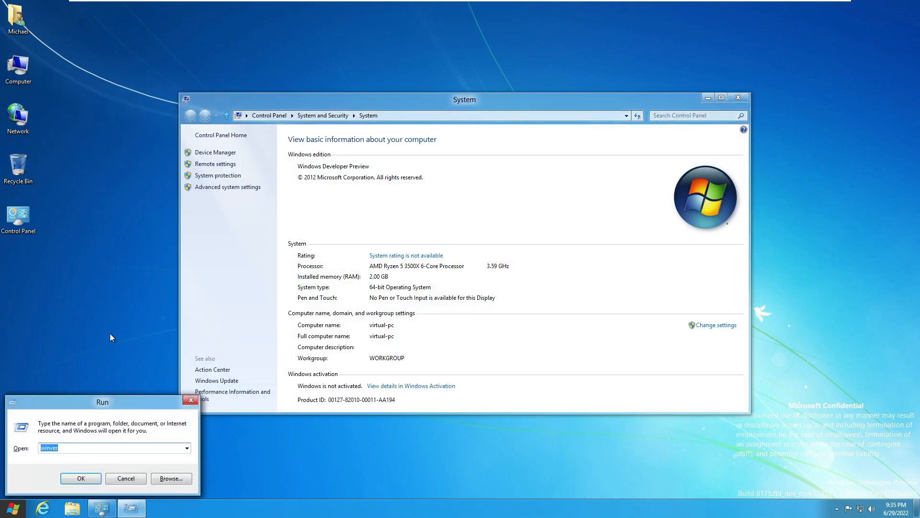
pyautogui.press('Return')
pyautogui.moveTo(176, 28); pyautogui.dragTo(245, 90)
pyautogui.moveTo(439, 99); pyautogui.dragTo(587, 80)
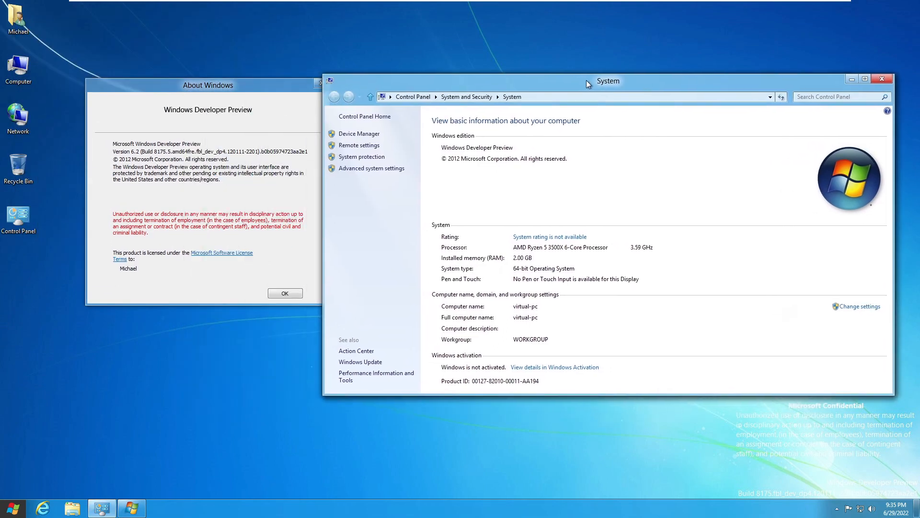
# - Capture both windows with VM > Capture Screen, then close About Windows and System
pyautogui.click(156, 7)
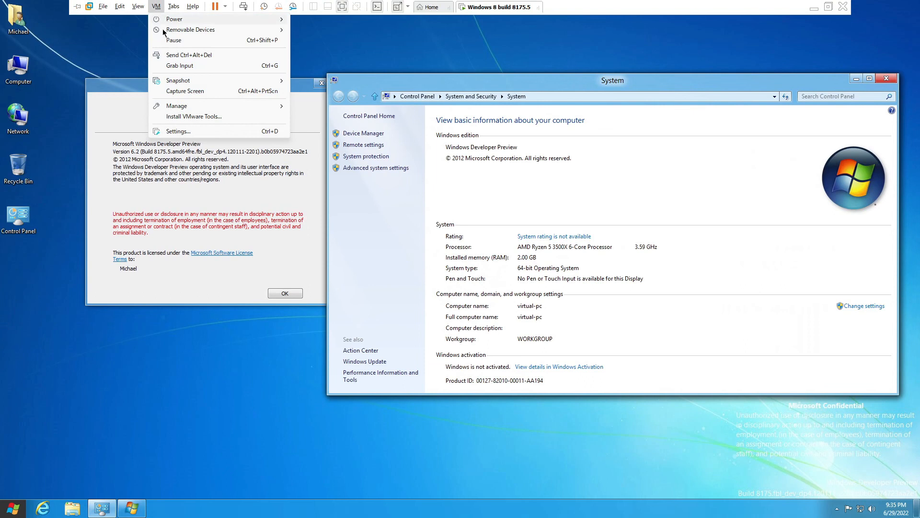
pyautogui.click(180, 91)
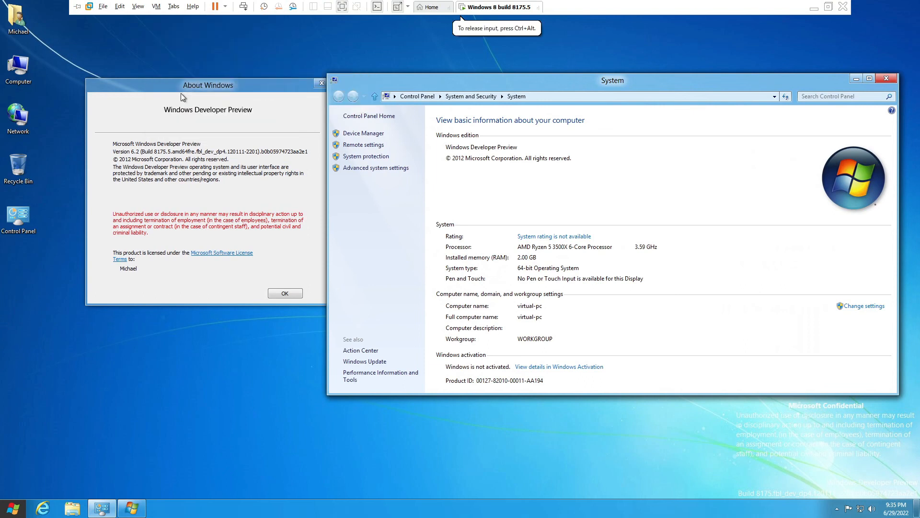
pyautogui.click(321, 83)
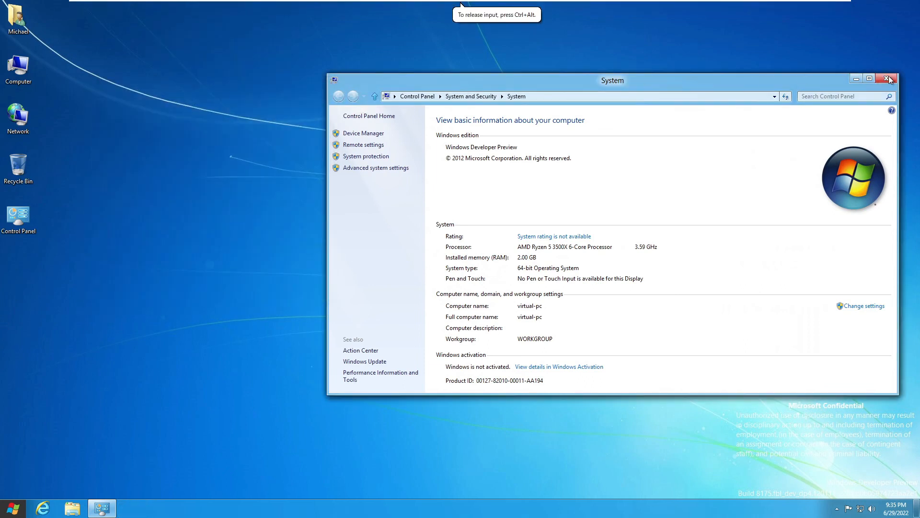
pyautogui.click(894, 79)
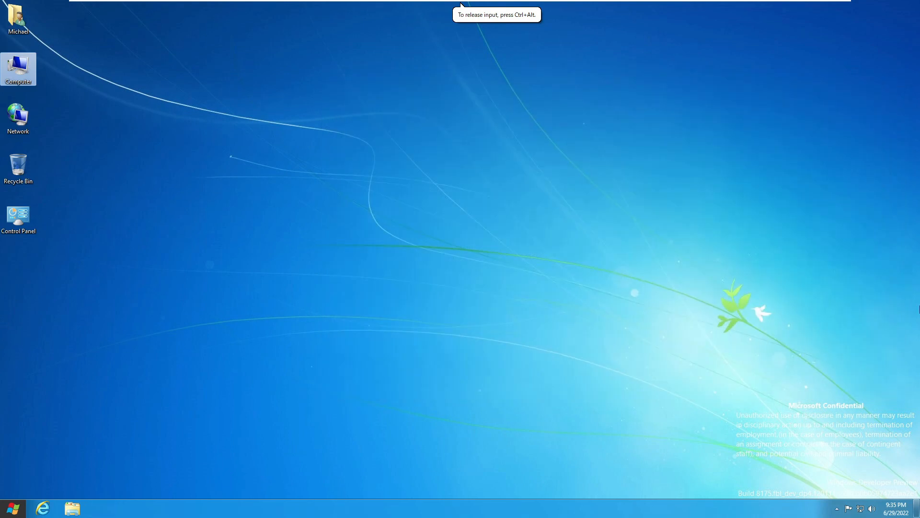
# - Shut down the PC through the Settings charm's power options
pyautogui.moveTo(916, 276)
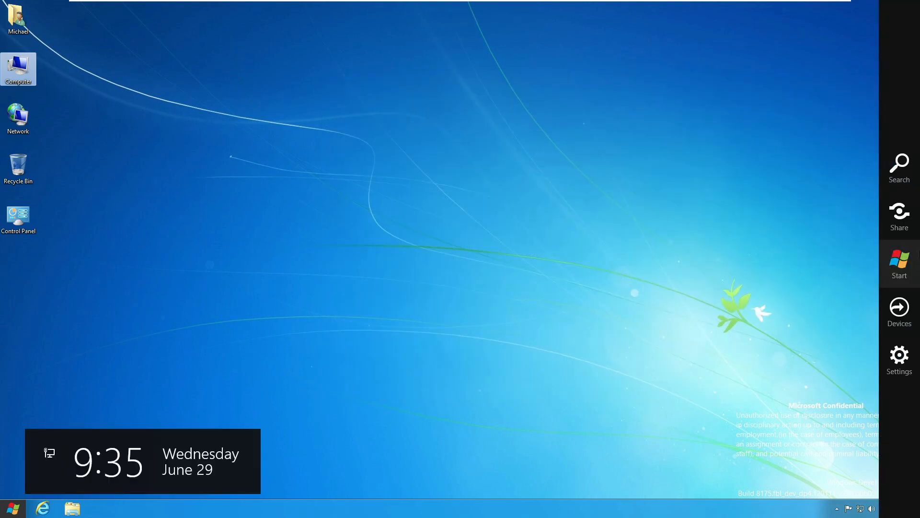
pyautogui.click(916, 354)
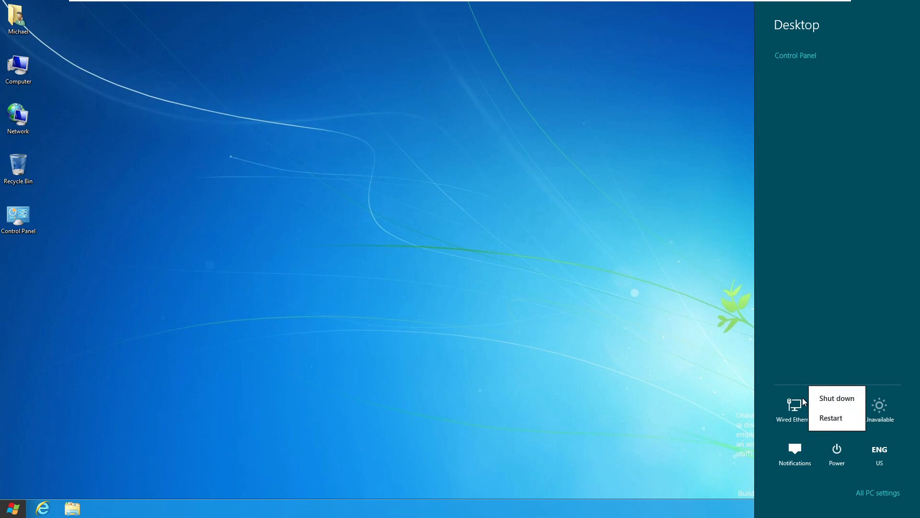
pyautogui.click(822, 402)
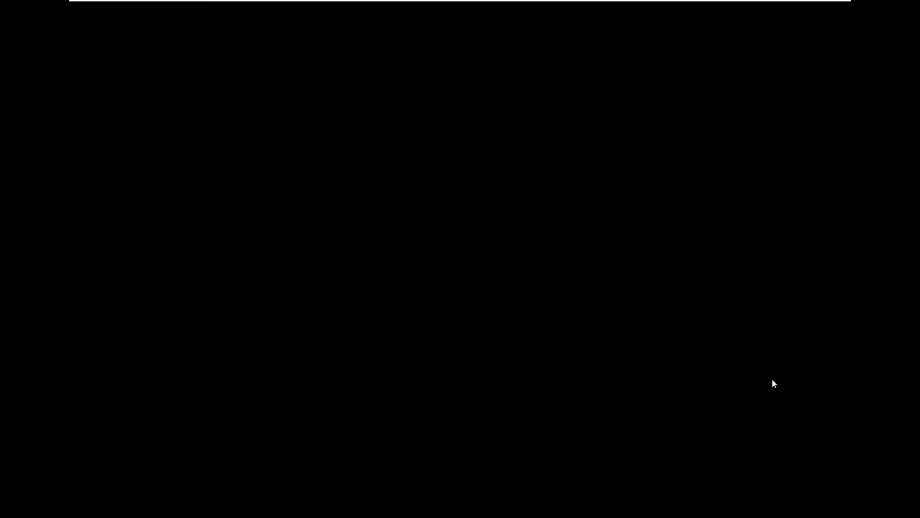